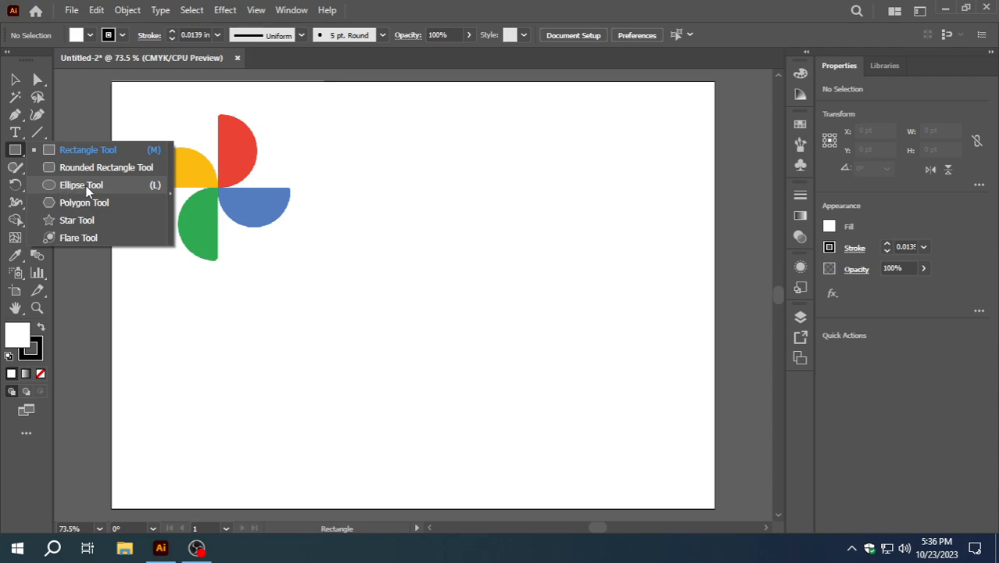
Step: Draw a circle about 212 pt in diameter and a vertical line about 315 pt long crossing it
left_click(70, 184)
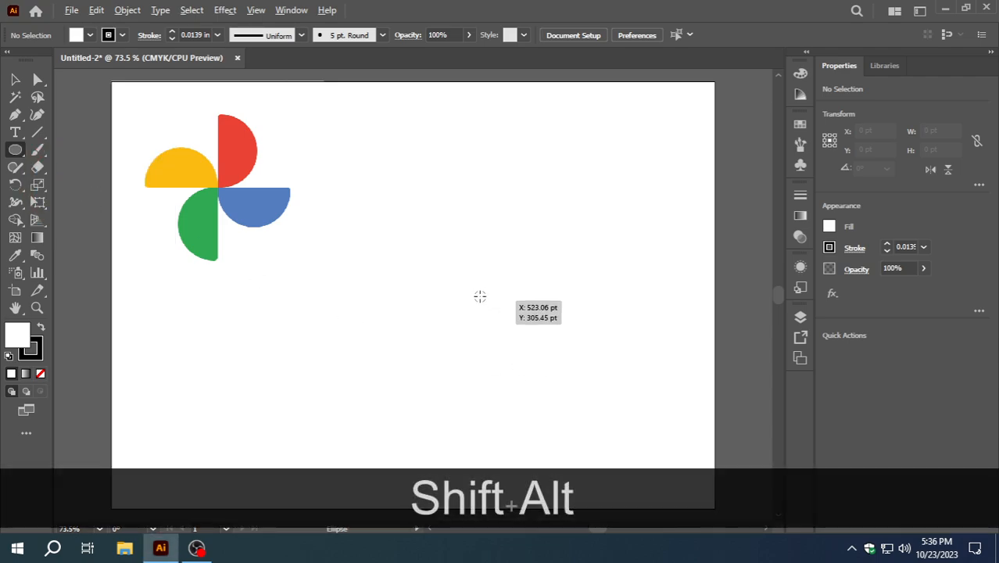
left_click_drag(480, 294, 556, 338)
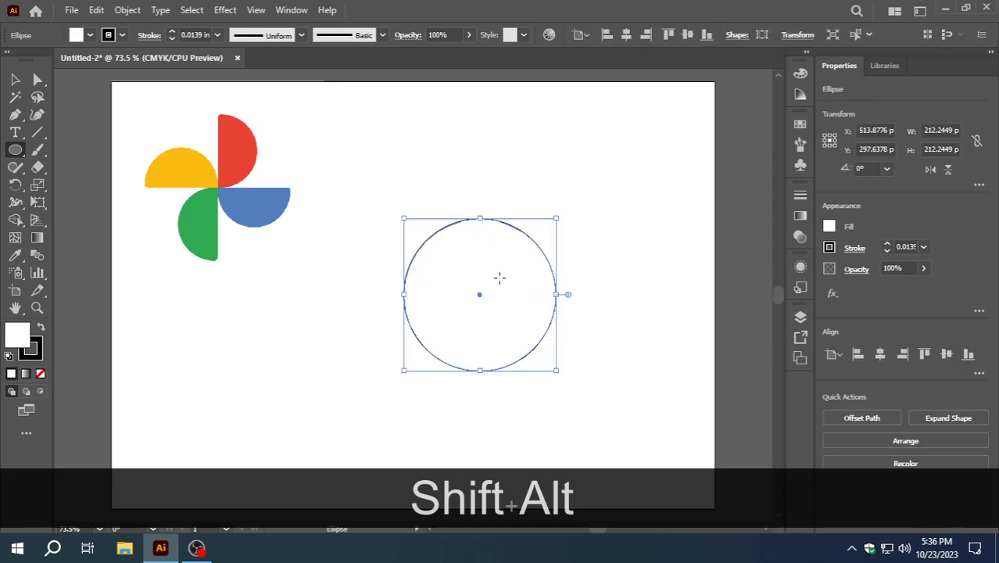
left_click(37, 133)
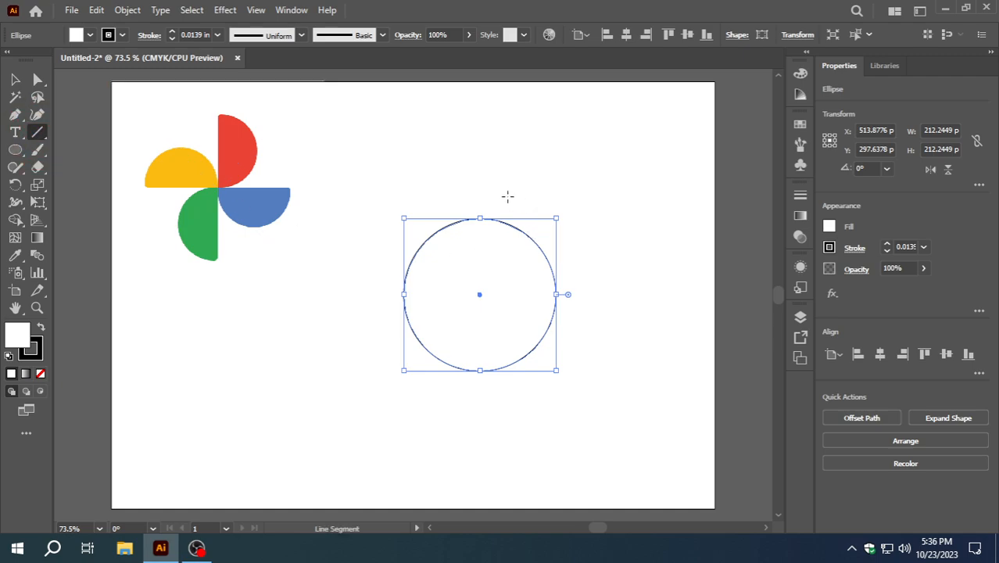
left_click_drag(507, 196, 508, 422)
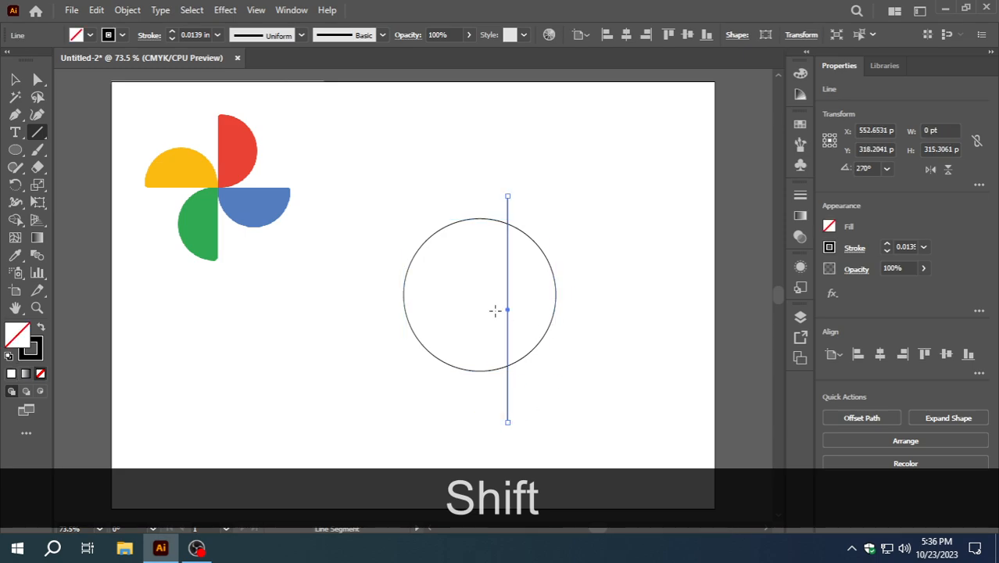
Step: Align the circle and the vertical line to each other by their horizontal centres
left_click(15, 79)
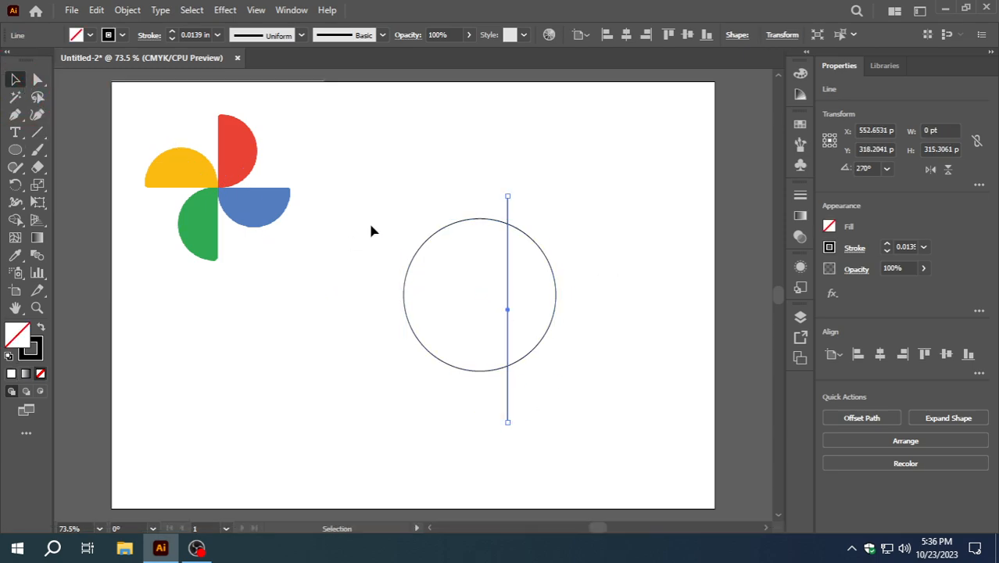
left_click_drag(436, 234, 586, 358)
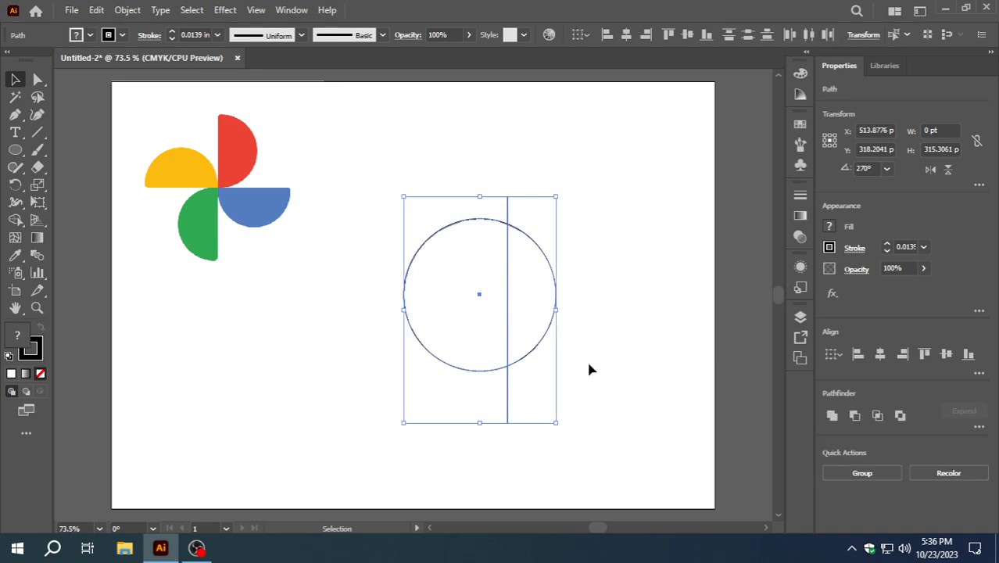
left_click(627, 36)
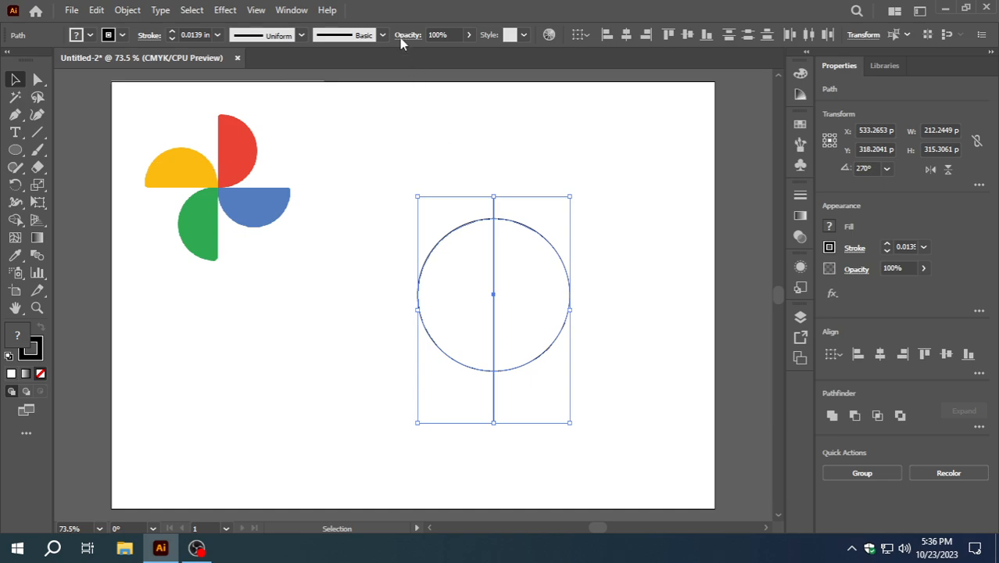
Step: Divide the circle along the line with Pathfinder and ungroup the resulting halves
left_click(303, 11)
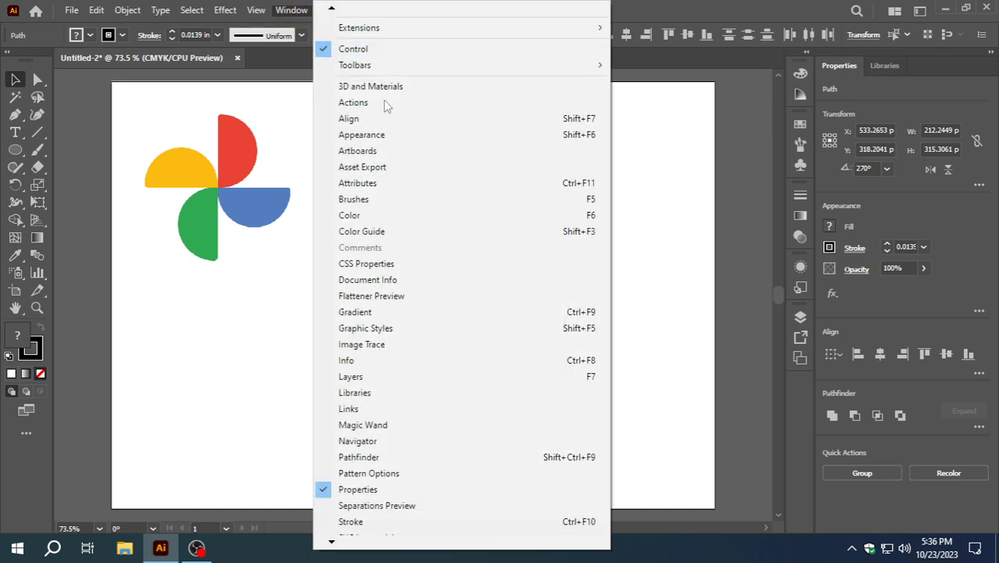
left_click(380, 461)
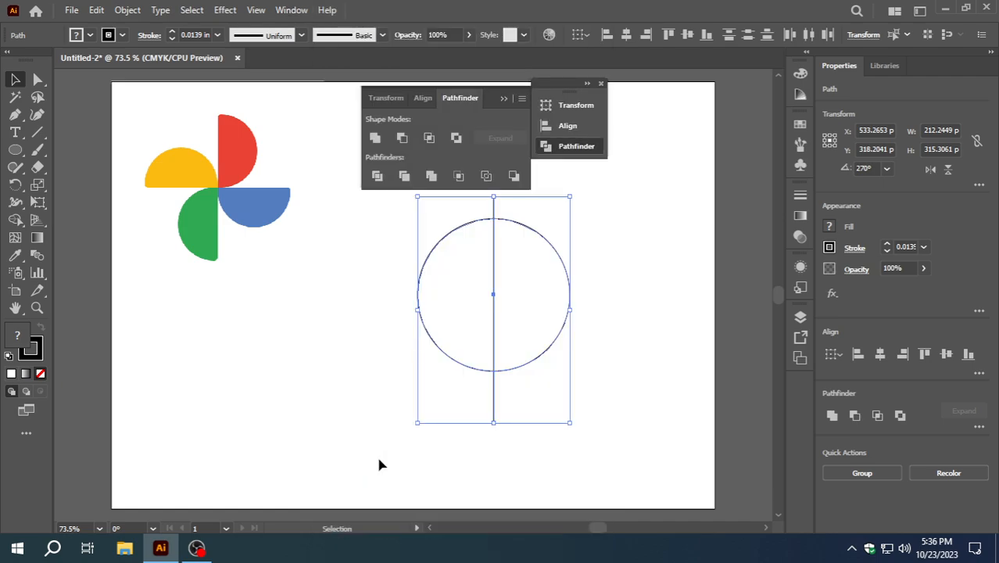
left_click(377, 177)
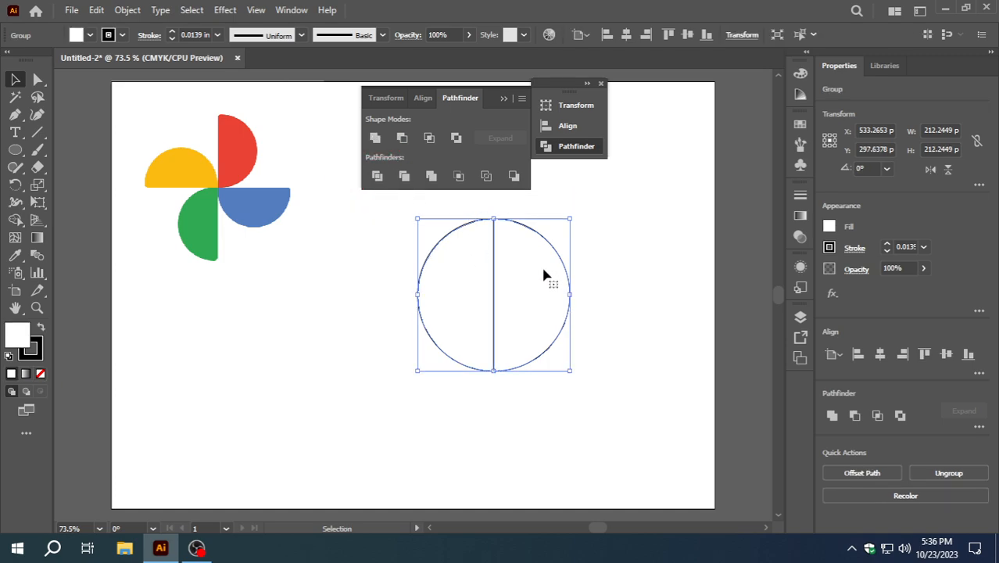
right_click(500, 247)
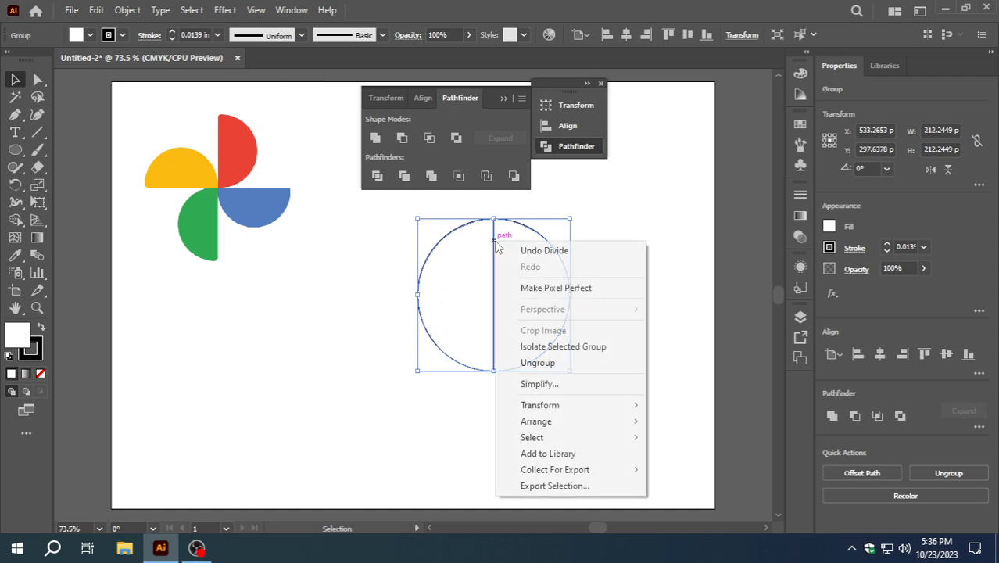
left_click(544, 364)
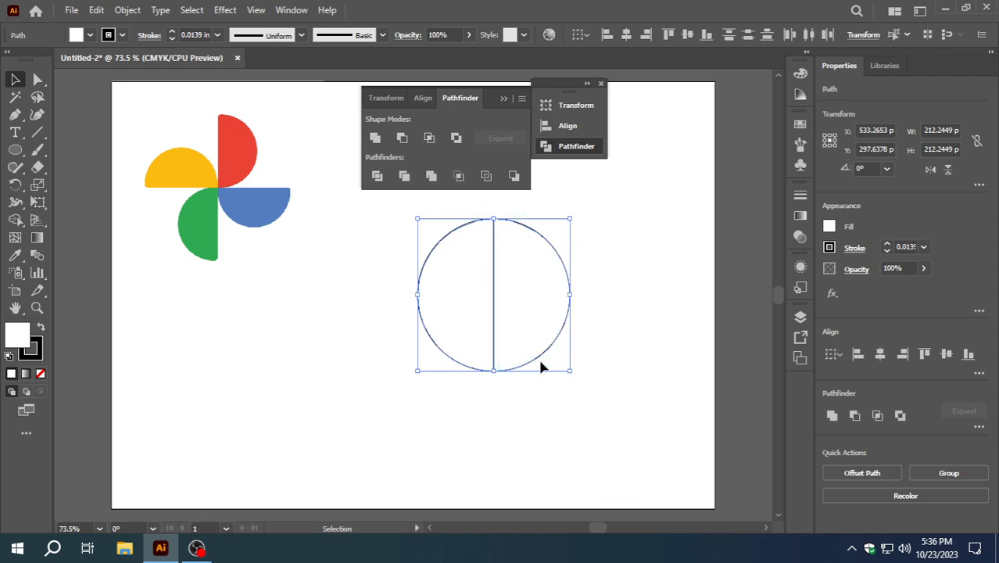
Step: Delete the left half of the circle and close the Pathfinder panel
left_click(372, 348)
left_click(429, 289)
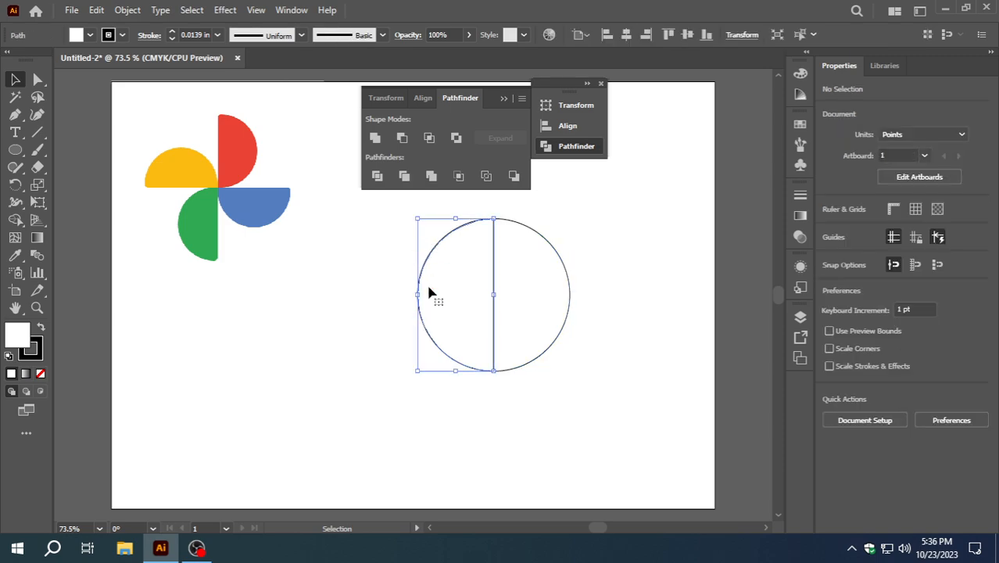
key("Delete")
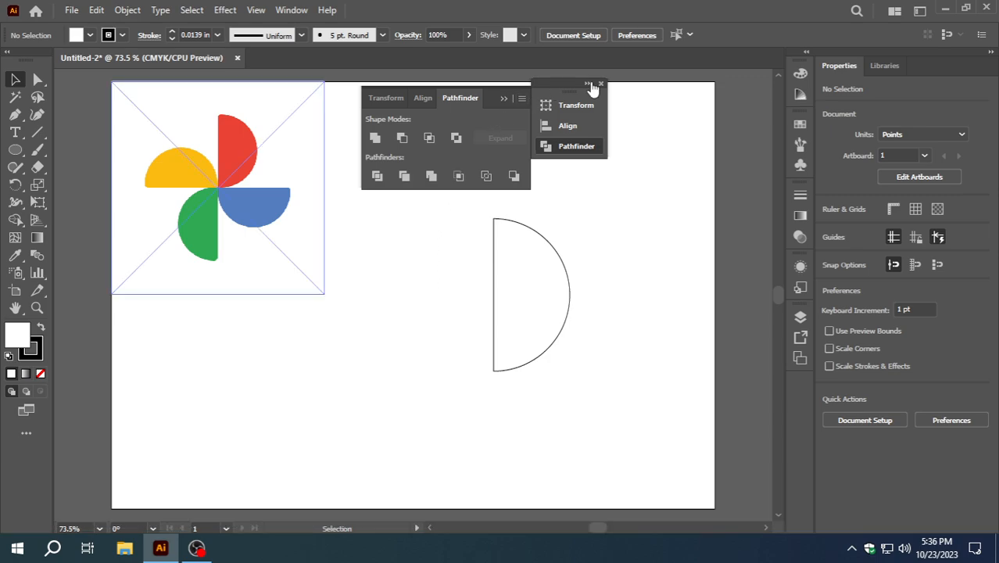
left_click(601, 83)
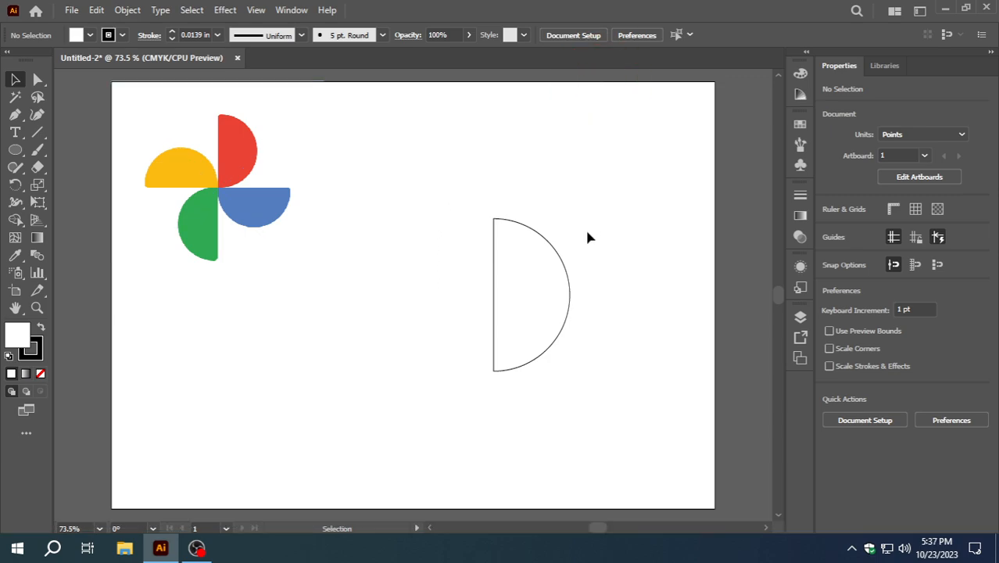
Step: Create a copy of the half circle rotated 90° around its bottom corner anchor
left_click(568, 279)
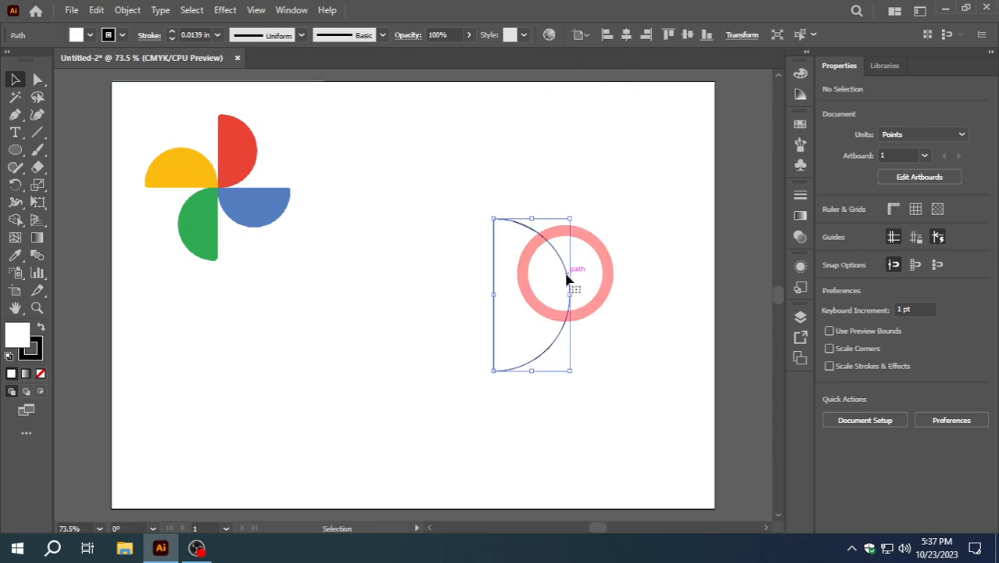
double_click(15, 186)
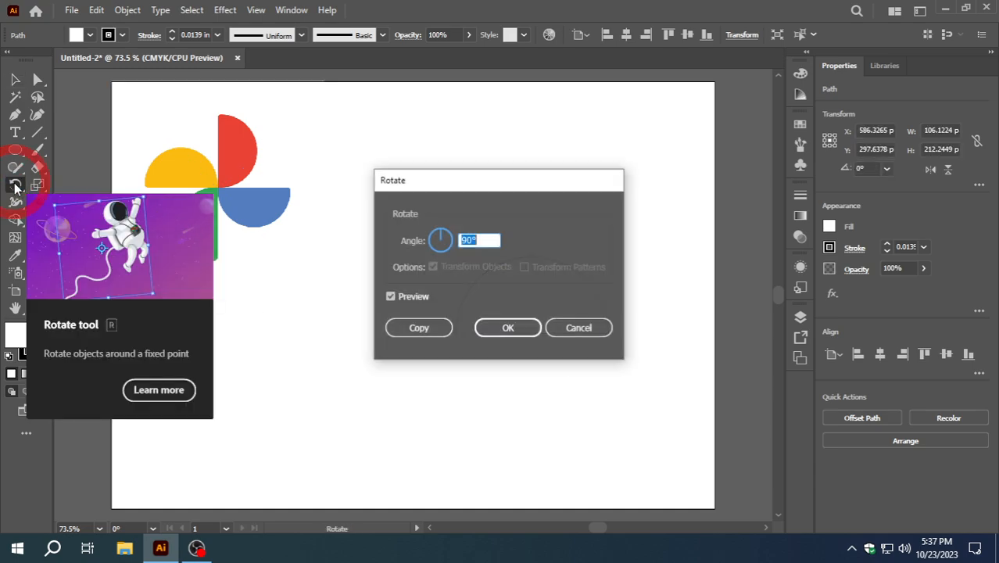
left_click(578, 328)
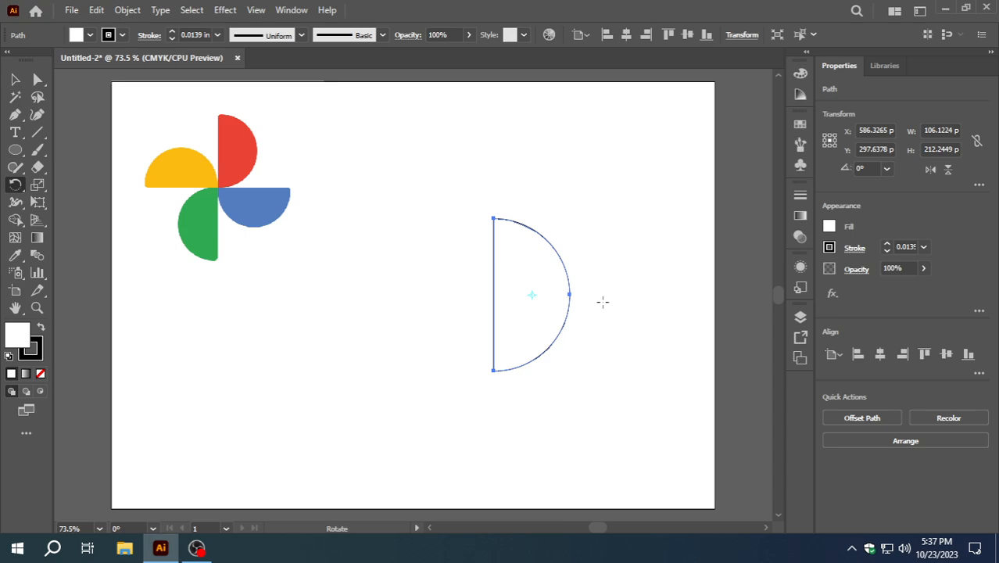
key("alt")
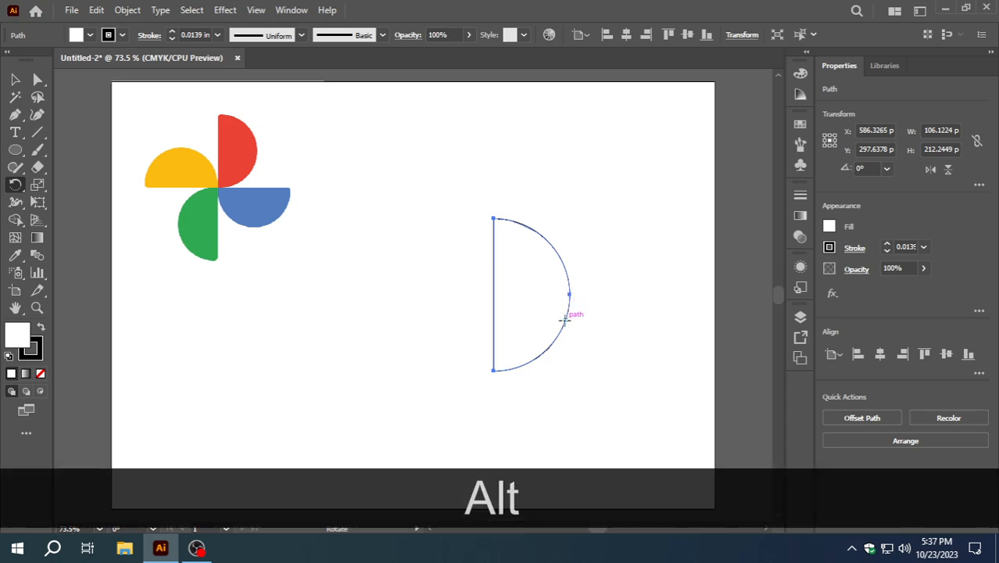
left_click(493, 371, "alt")
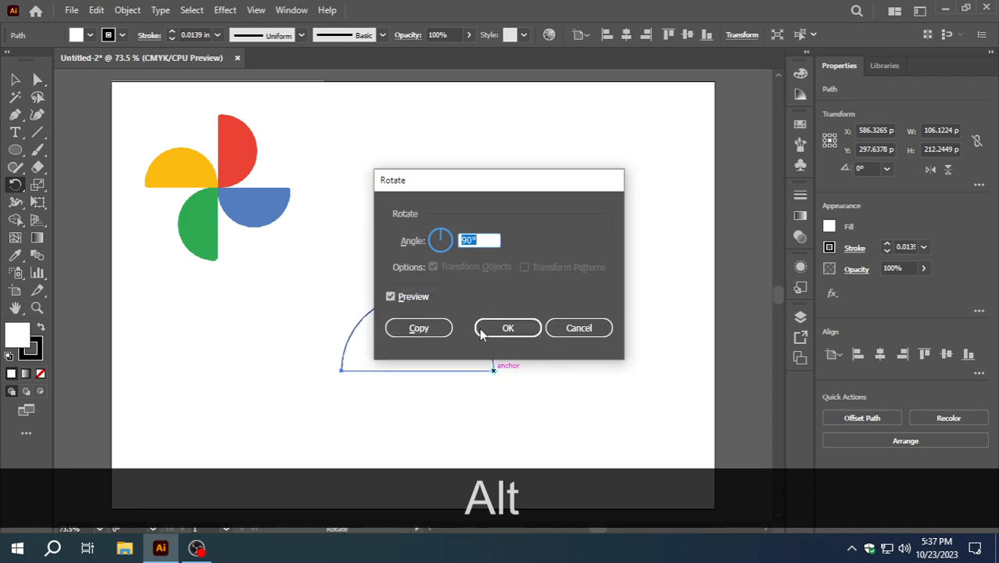
left_click_drag(485, 197, 651, 173)
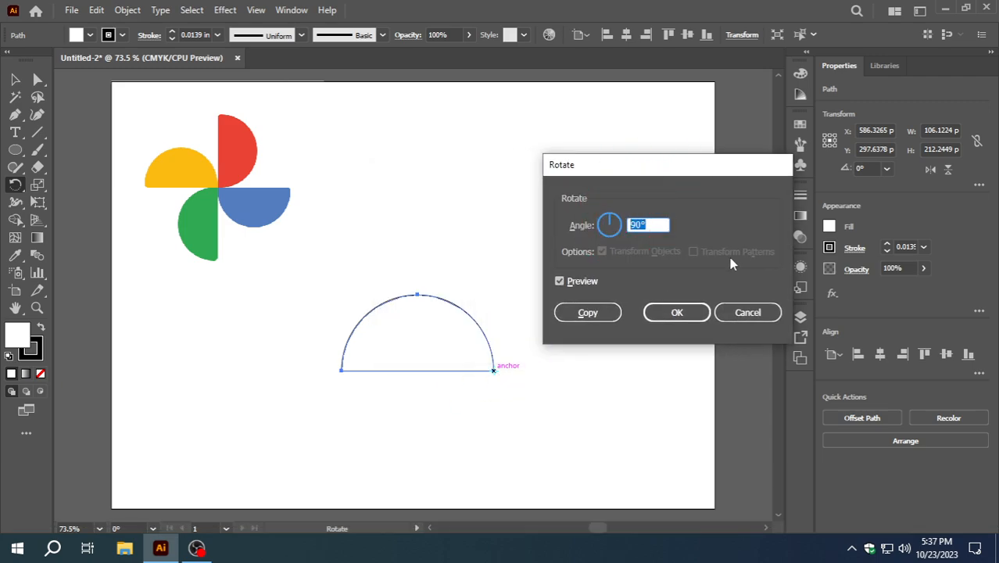
type("90")
left_click(587, 313)
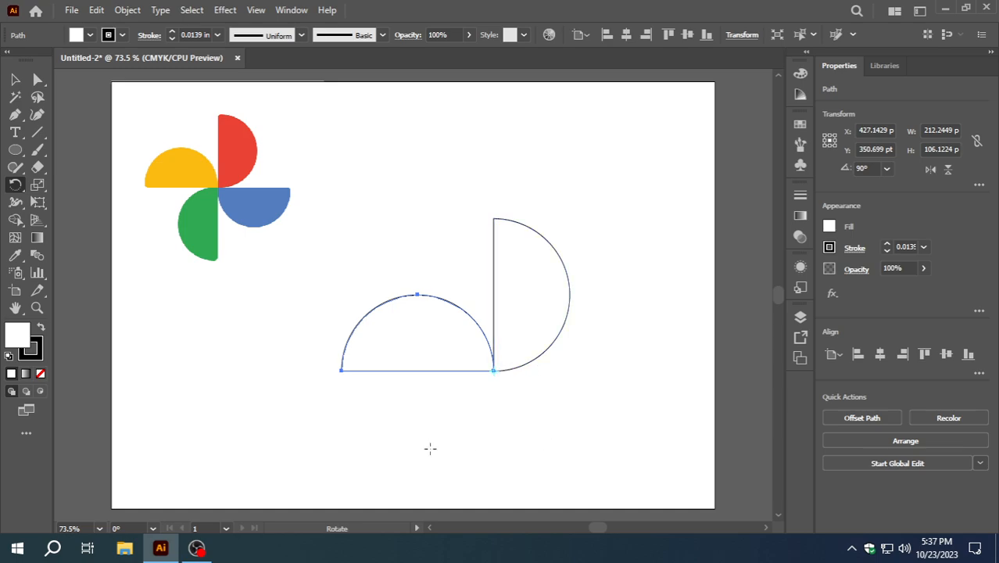
Step: Repeat the rotated copy twice to complete the four-blade pinwheel
key("ctrl")
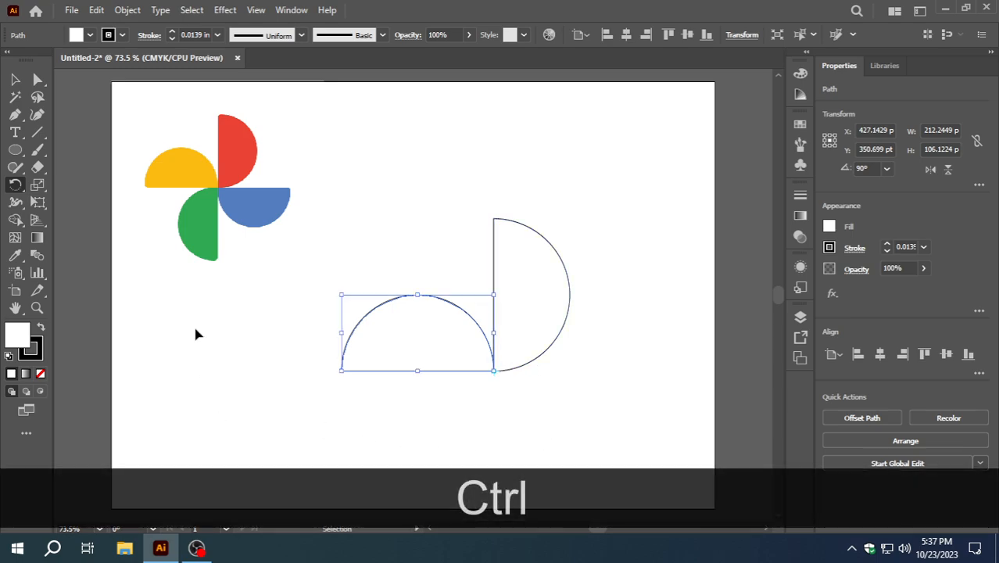
key("ctrl+d")
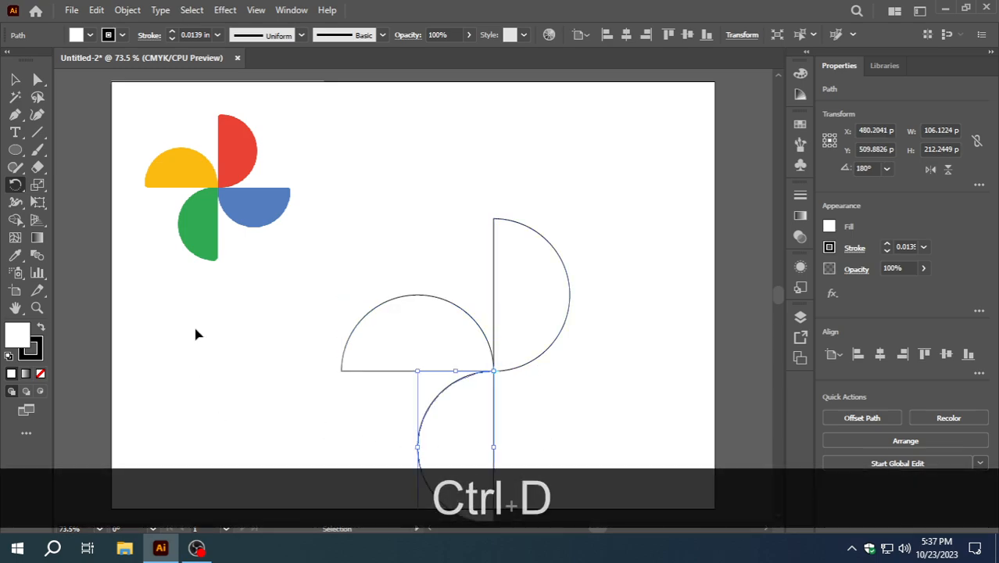
key("ctrl+d")
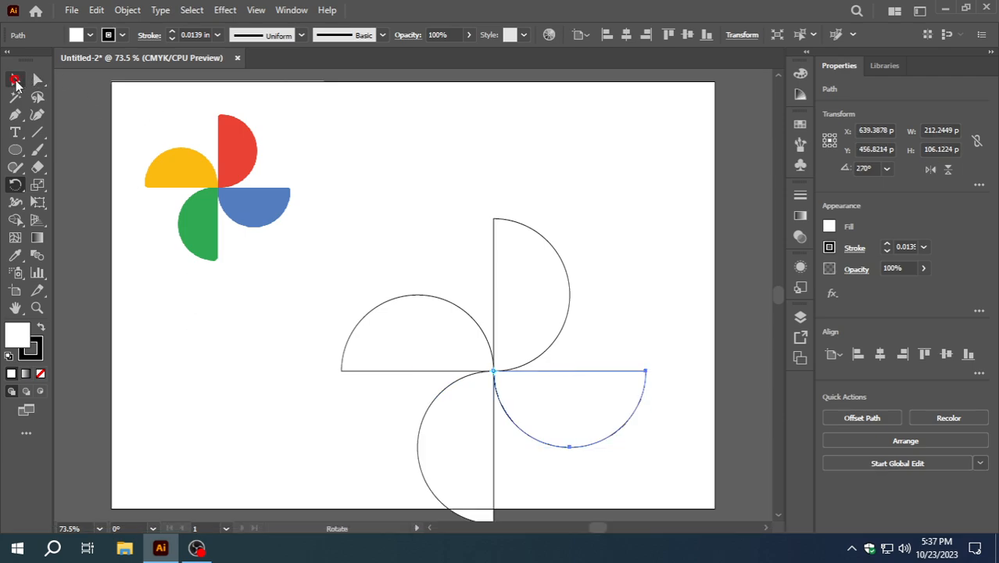
Step: Move all four half circles together upward so the whole pinwheel fits on the artboard
left_click(15, 79)
left_click(413, 251)
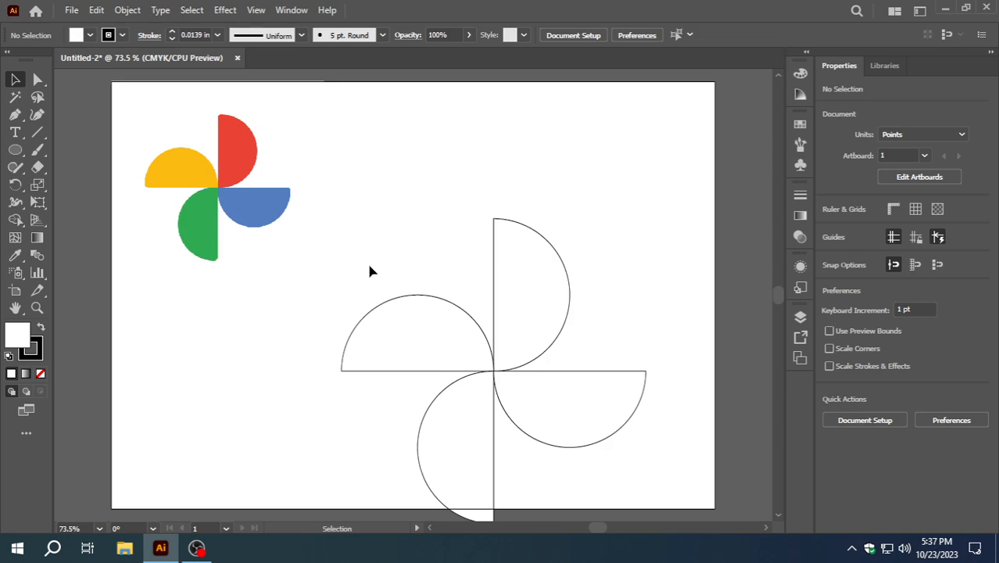
left_click_drag(371, 268, 618, 460)
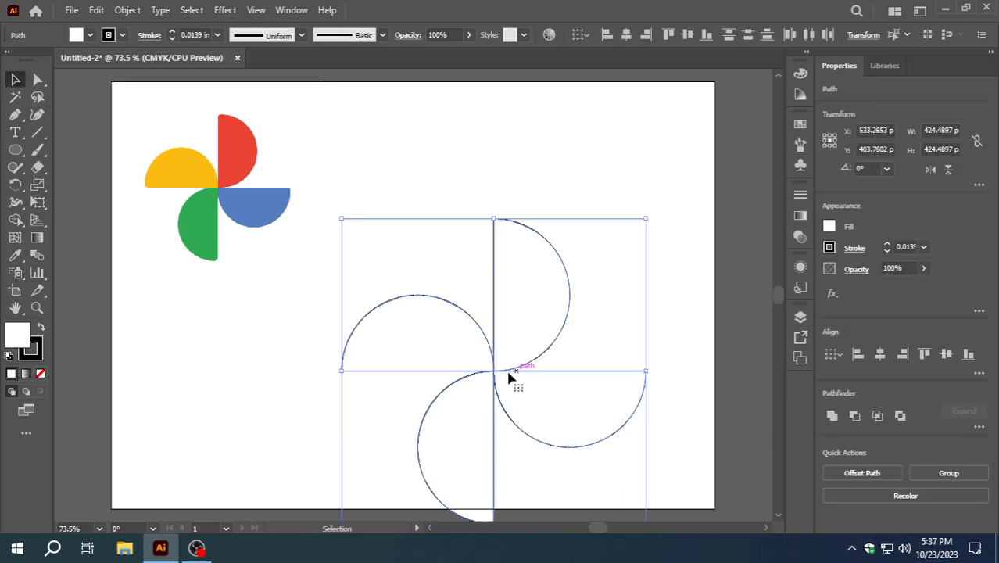
left_click_drag(495, 372, 504, 285)
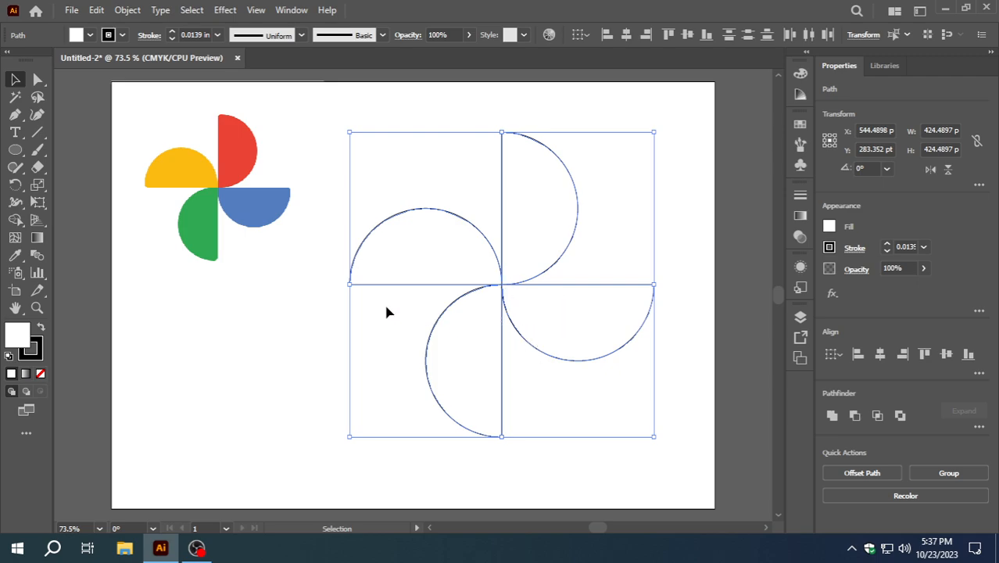
left_click(311, 300)
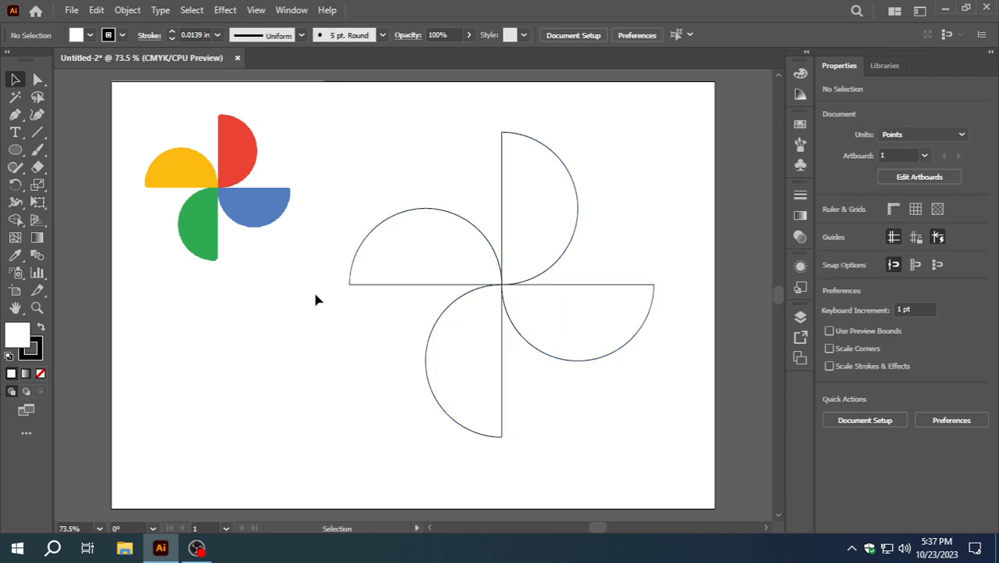
Step: Colour the top half circle with the red sampled from the reference logo using the Eyedropper
left_click(520, 180)
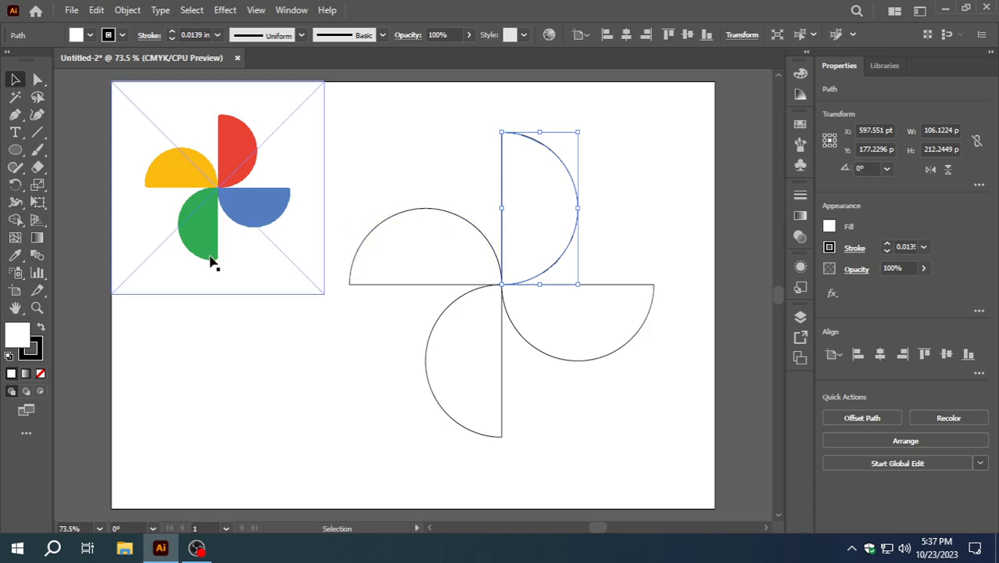
left_click(16, 255)
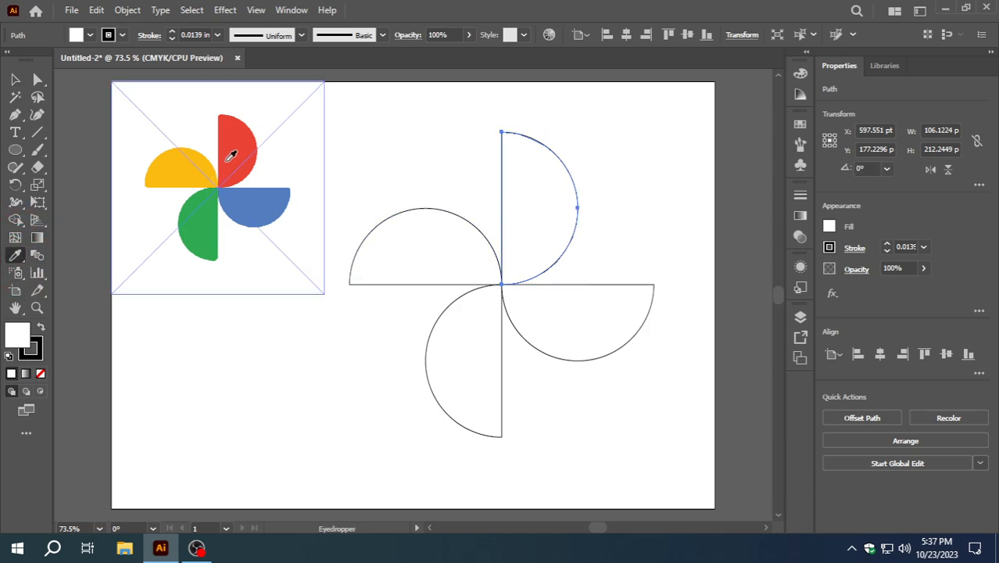
left_click(236, 140)
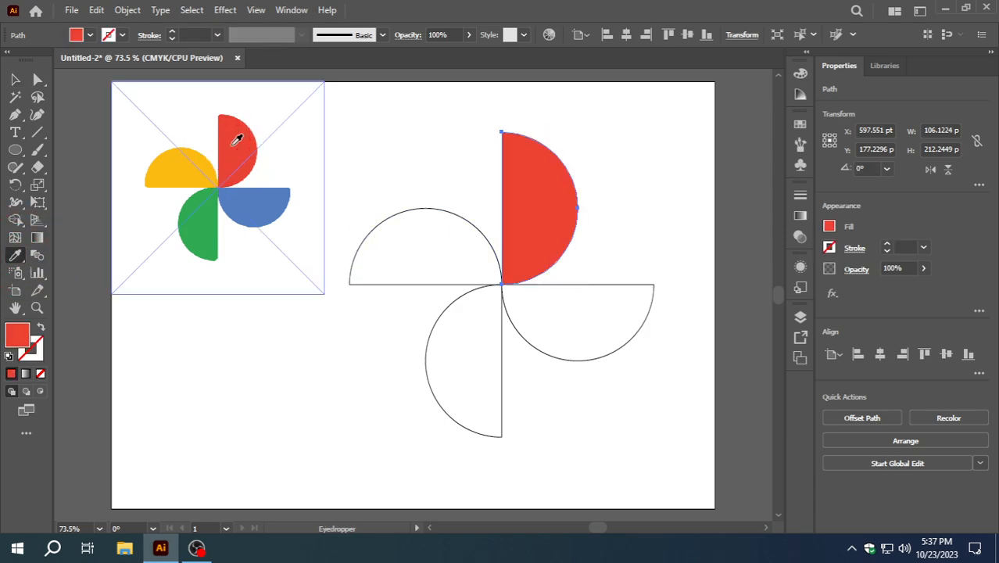
Step: Colour the left half circle with the yellow sampled from the reference logo using the Eyedropper
left_click(15, 79)
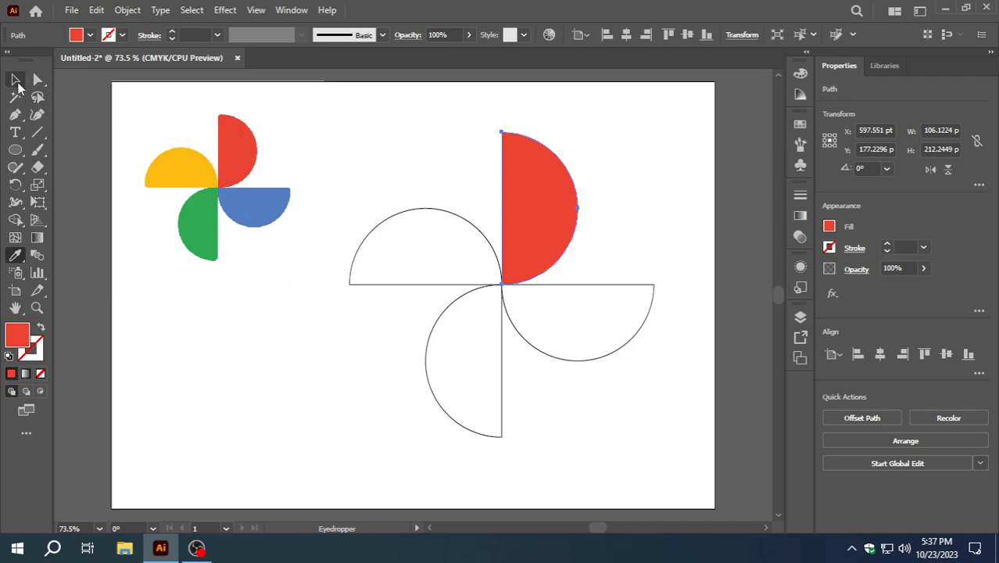
left_click(410, 253)
left_click(17, 257)
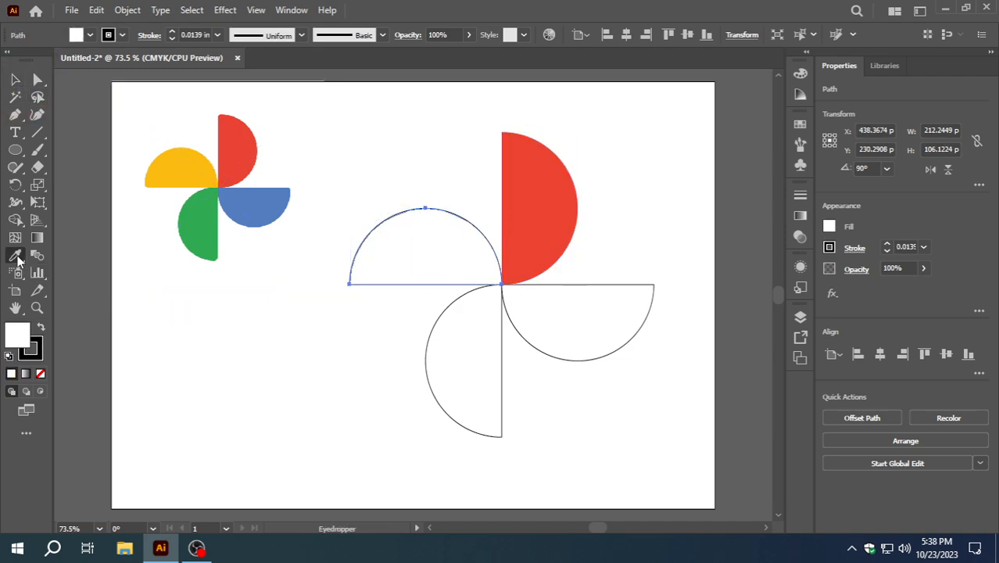
left_click(171, 169)
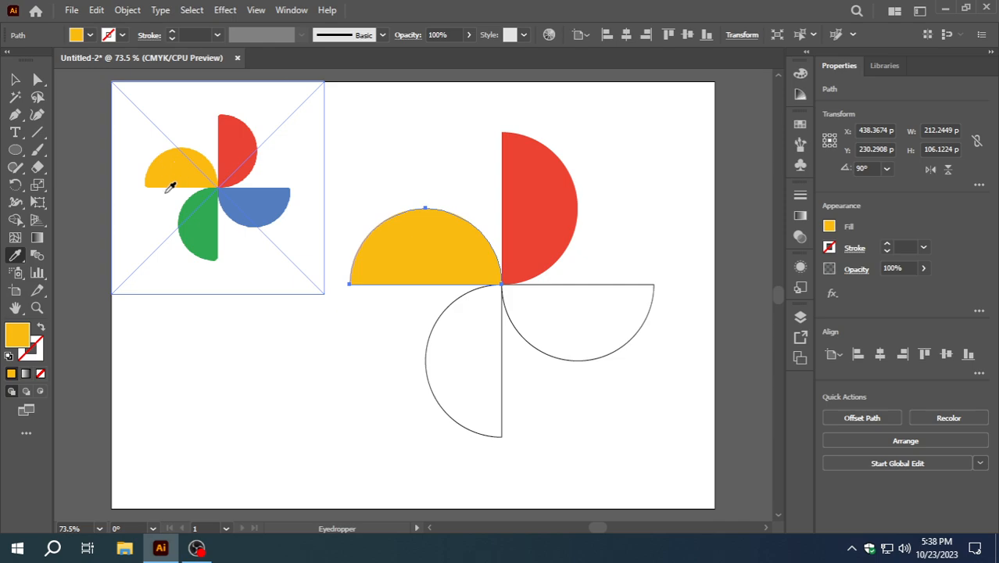
Step: Colour the bottom half circle with the green sampled from the reference logo using the Eyedropper
left_click(15, 79)
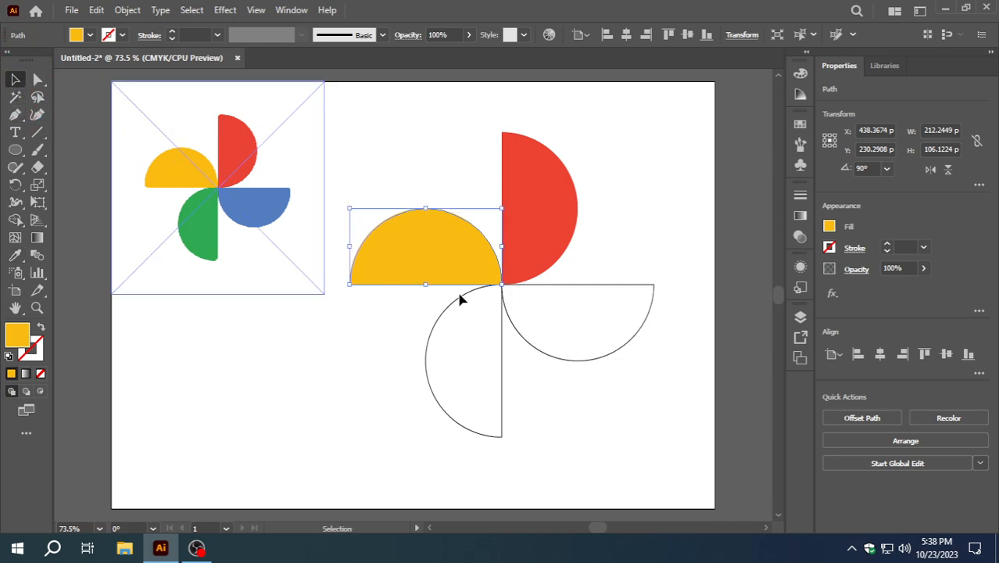
left_click(431, 335)
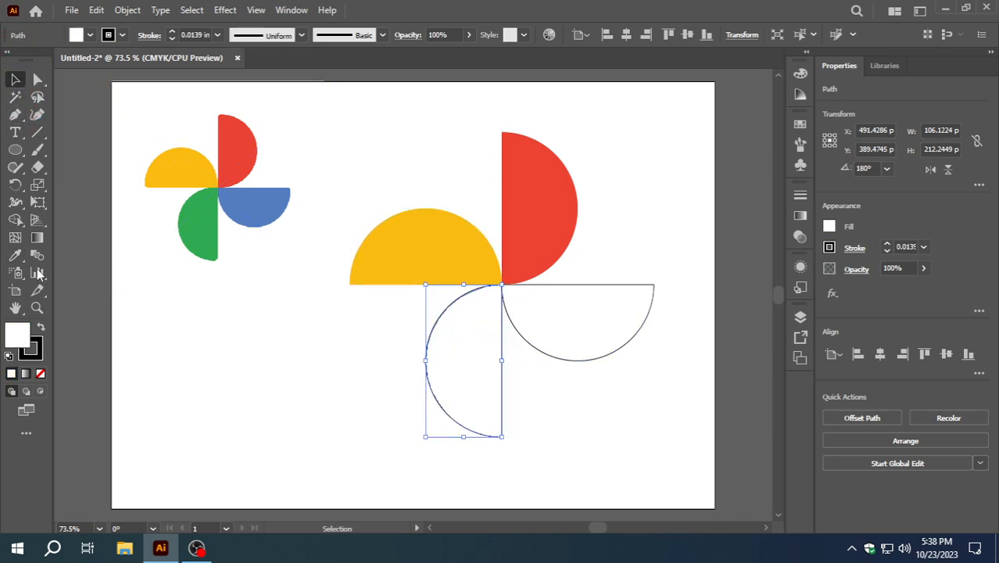
left_click(15, 255)
left_click(197, 222)
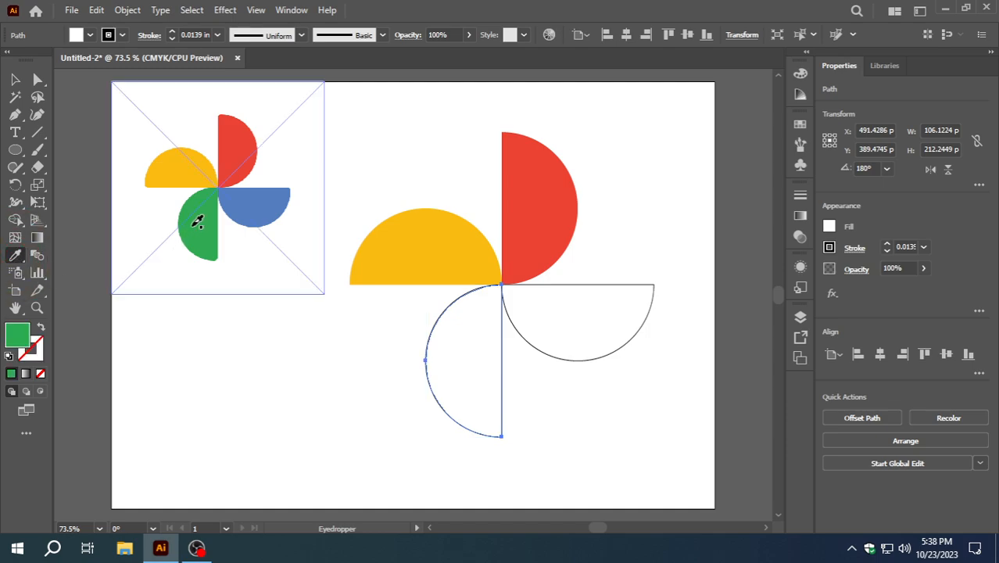
Step: Colour the right half circle with the blue sampled from the reference logo using the Eyedropper
left_click(15, 79)
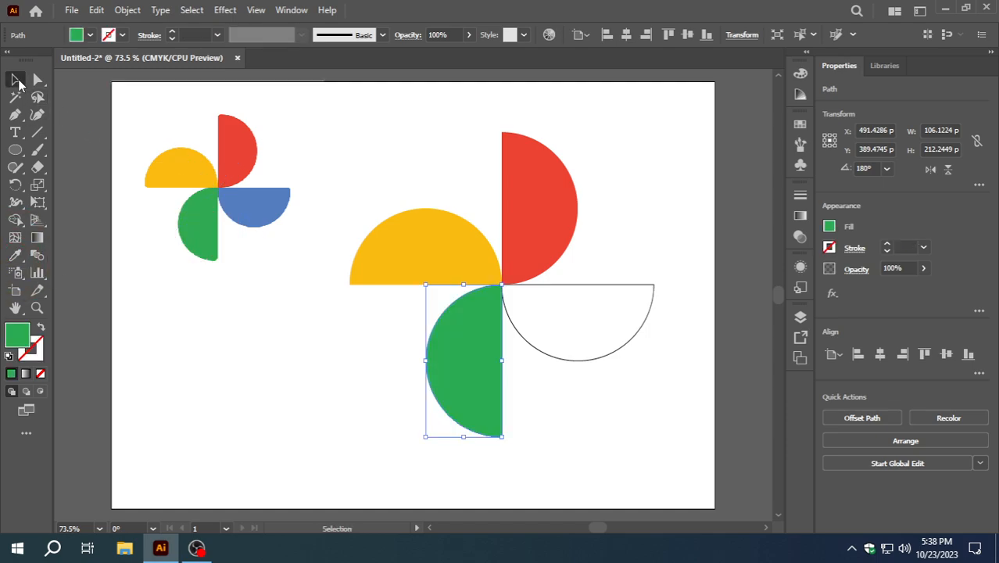
left_click(560, 326)
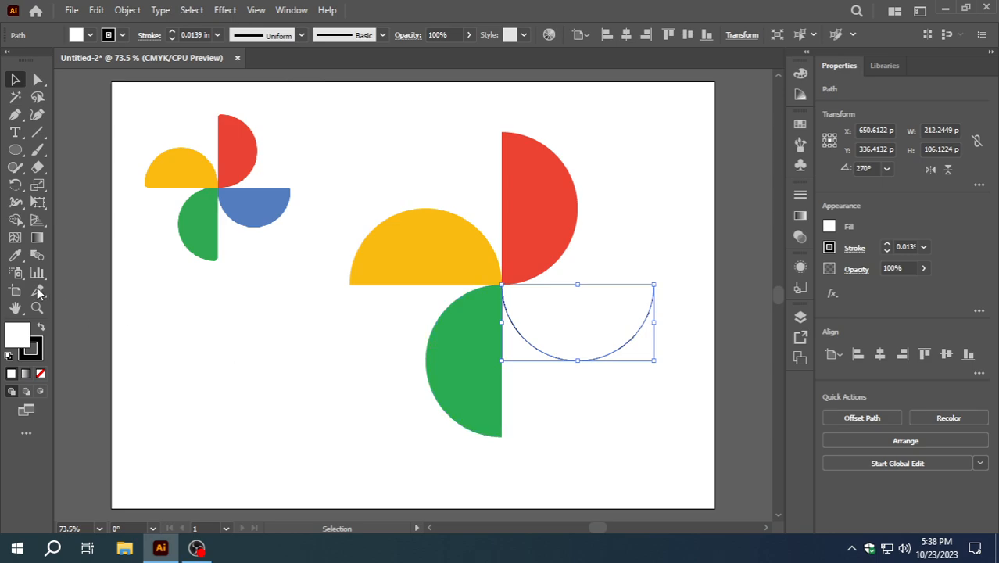
left_click(15, 258)
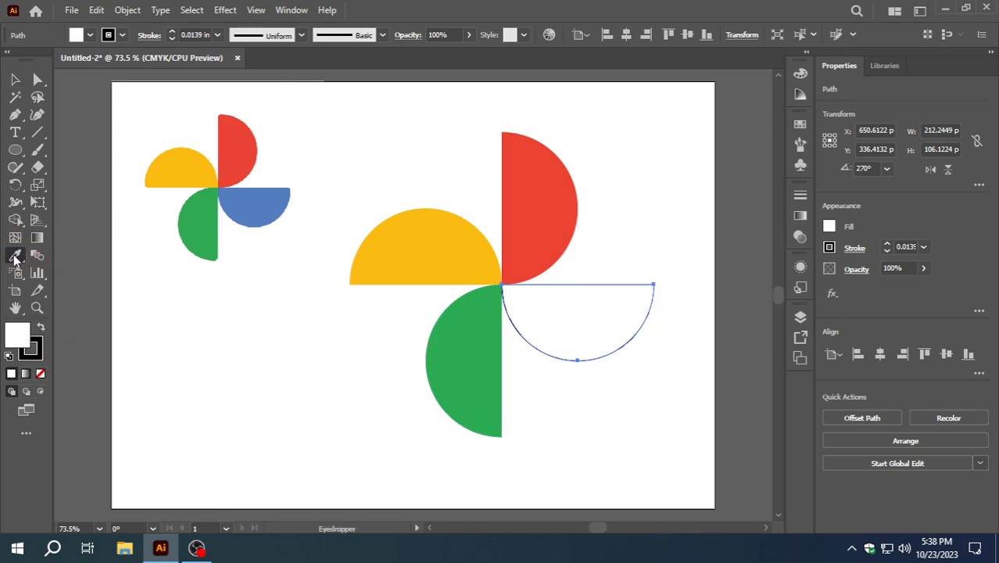
left_click(262, 205)
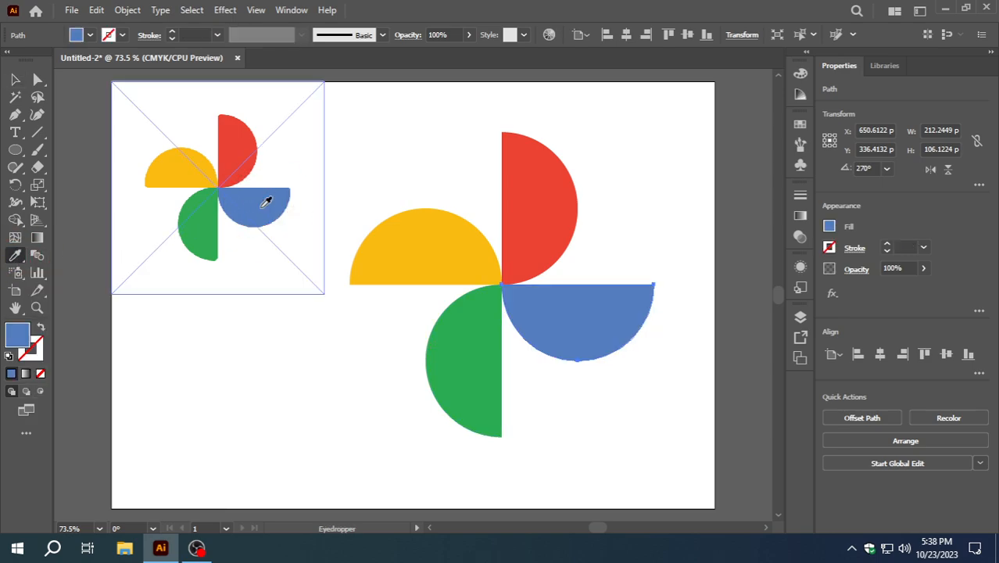
Step: Scale all four half circles together proportionally to about 282 pt wide and move the pinwheel slightly upward
left_click(16, 79)
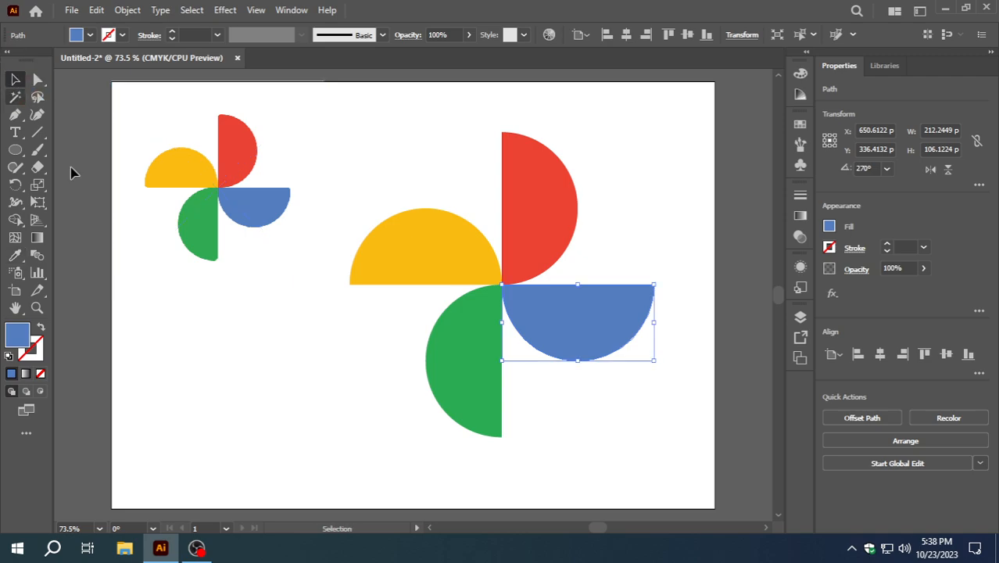
left_click(345, 372)
left_click_drag(591, 269, 431, 394)
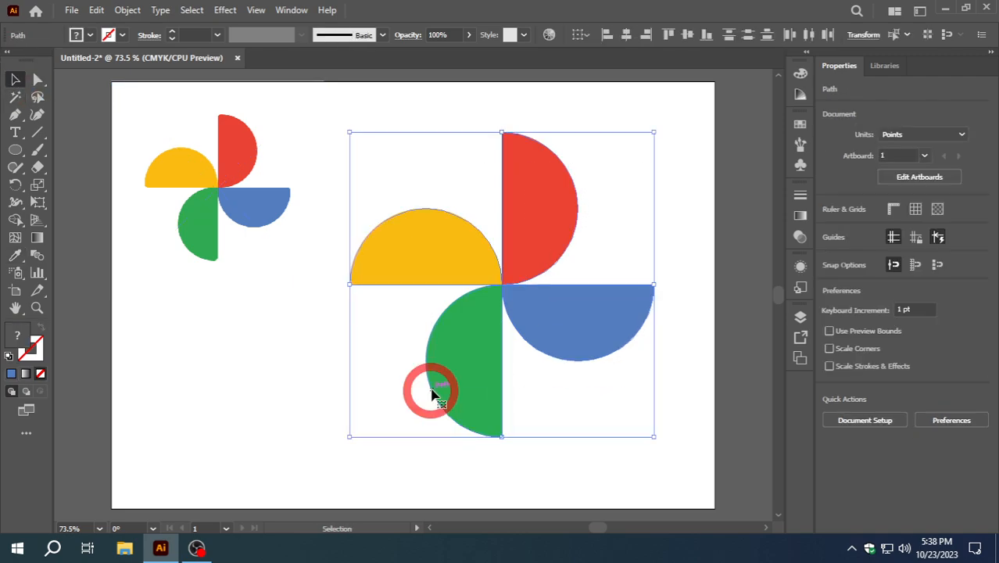
left_click_drag(655, 133, 628, 163)
left_click_drag(544, 237, 544, 197)
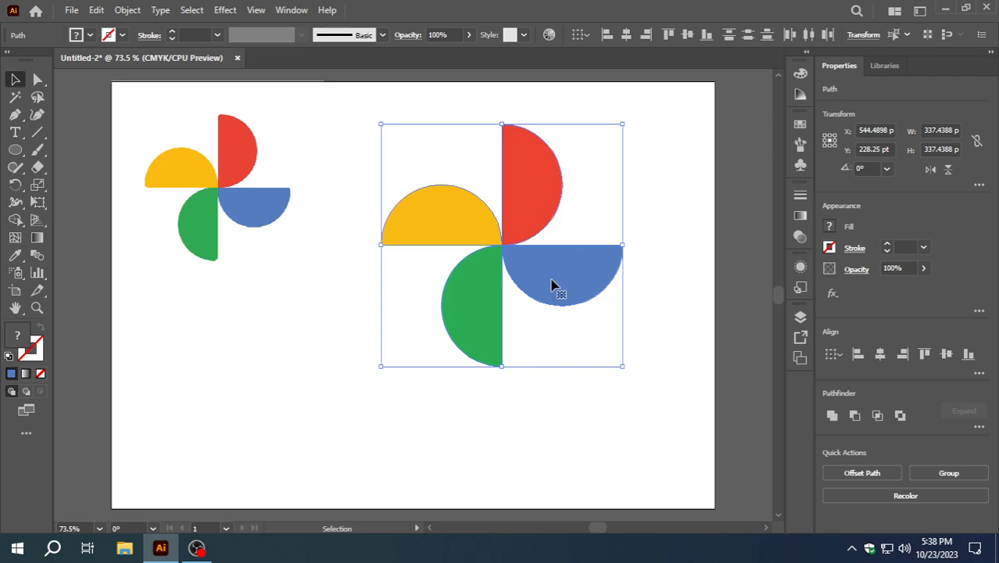
left_click_drag(551, 282, 552, 275)
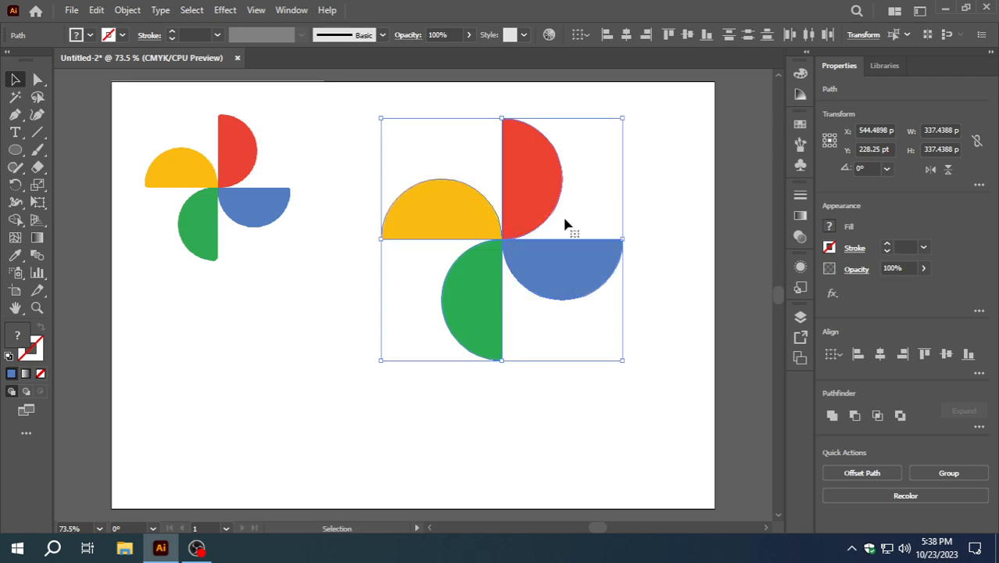
left_click_drag(622, 118, 604, 139)
Step: Delete the reference image, and move the pinwheel to the upper middle of the artboard, scaled to about 274 pt wide
left_click(246, 174)
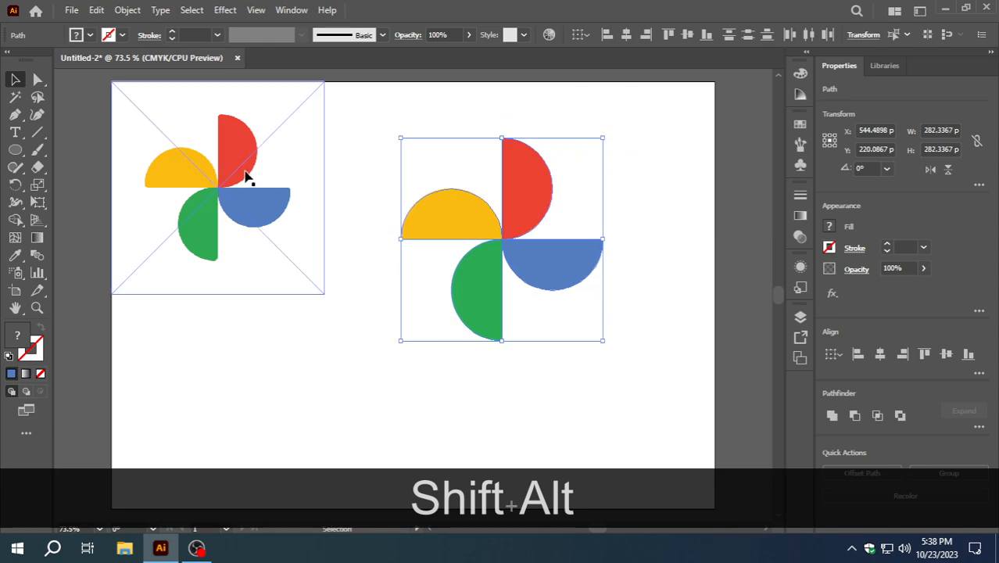
key("Delete")
left_click_drag(371, 170, 593, 324)
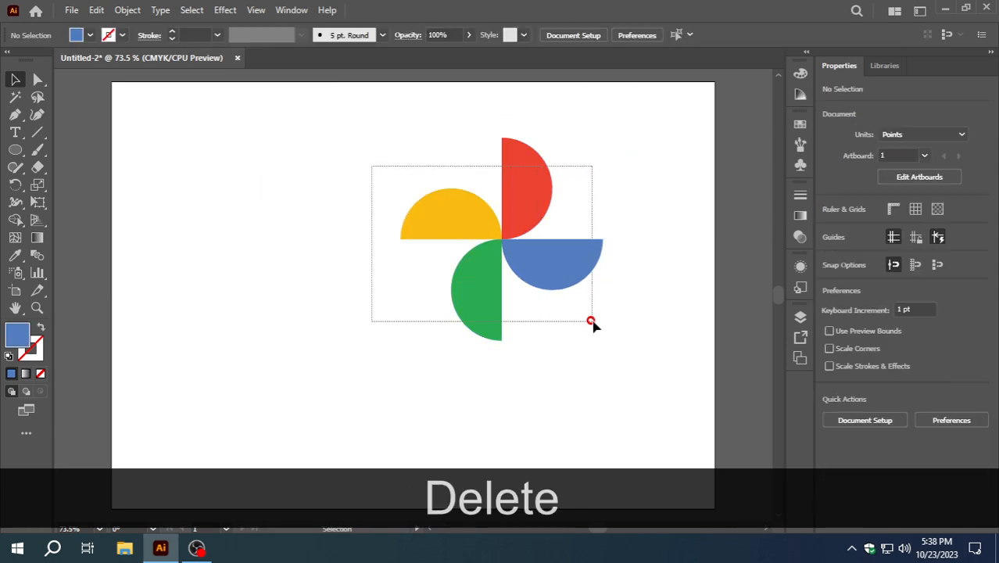
left_click_drag(570, 272, 461, 236)
left_click_drag(502, 121, 499, 119)
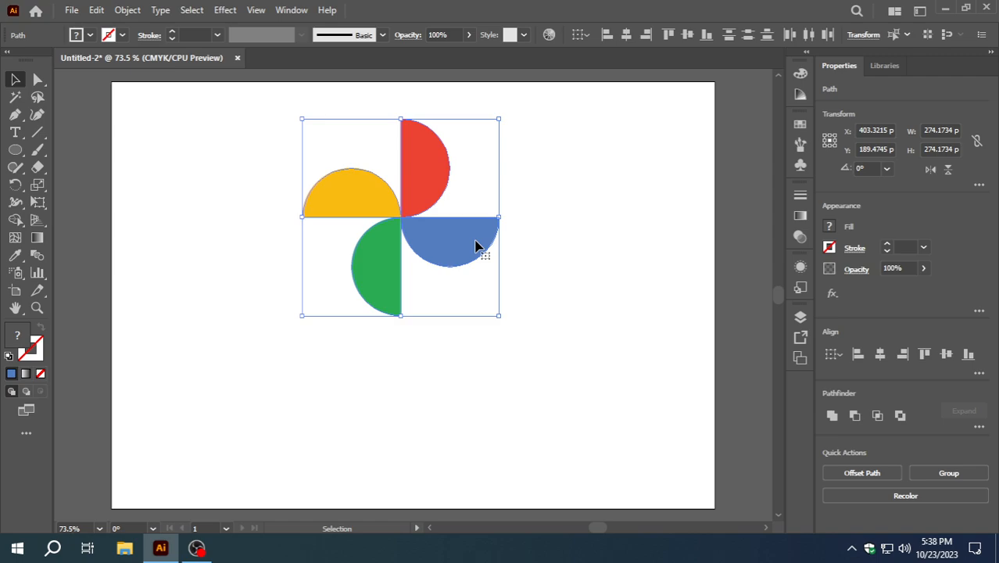
left_click(500, 344)
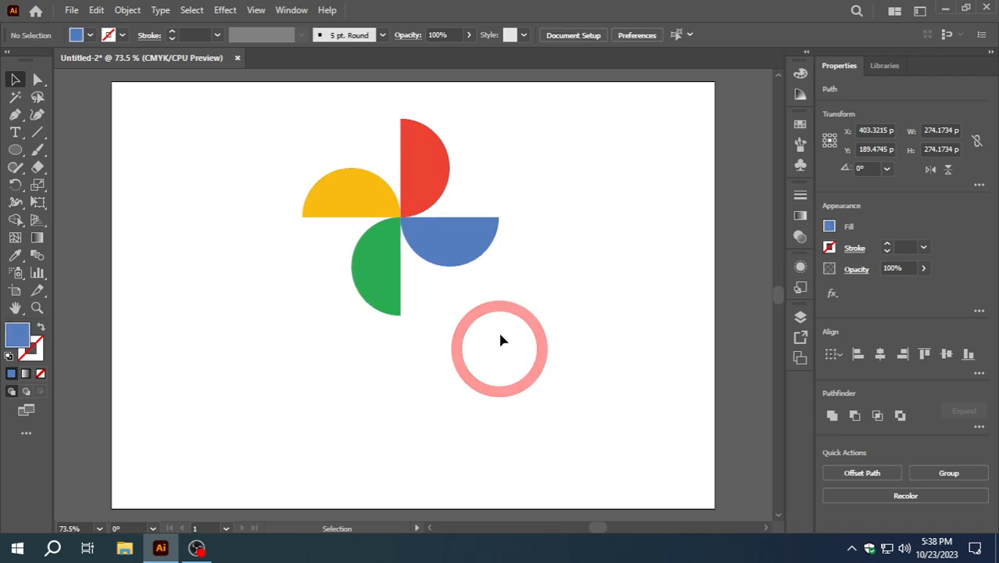
Step: Add the point text "Google Photos" below the pinwheel
left_click(15, 129)
left_click(277, 365)
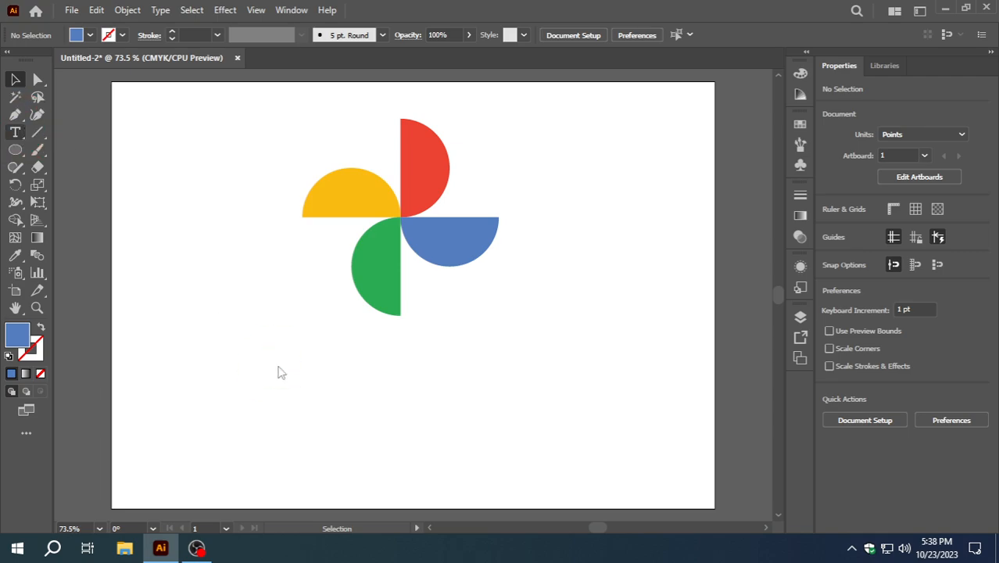
left_click(277, 363)
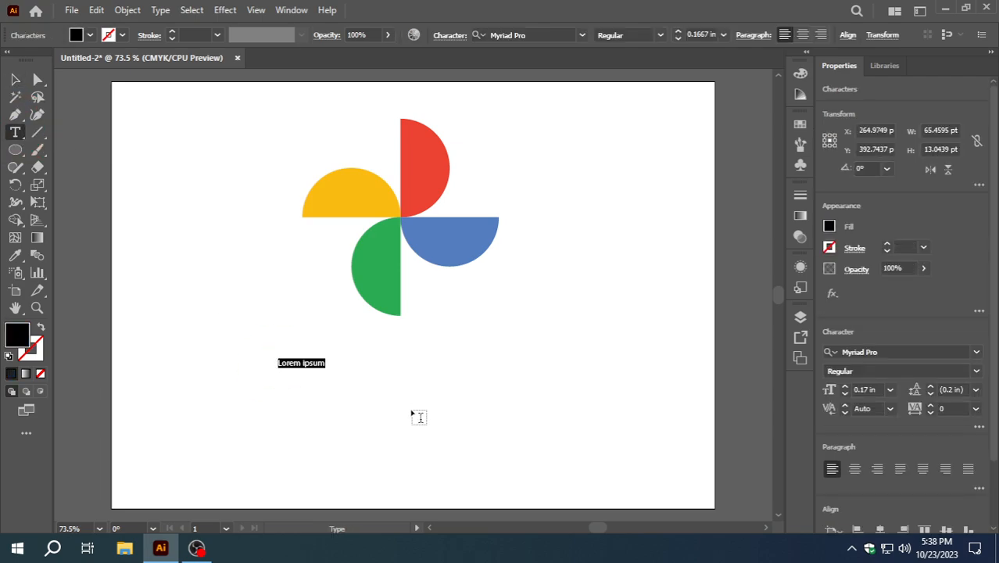
type("Goo")
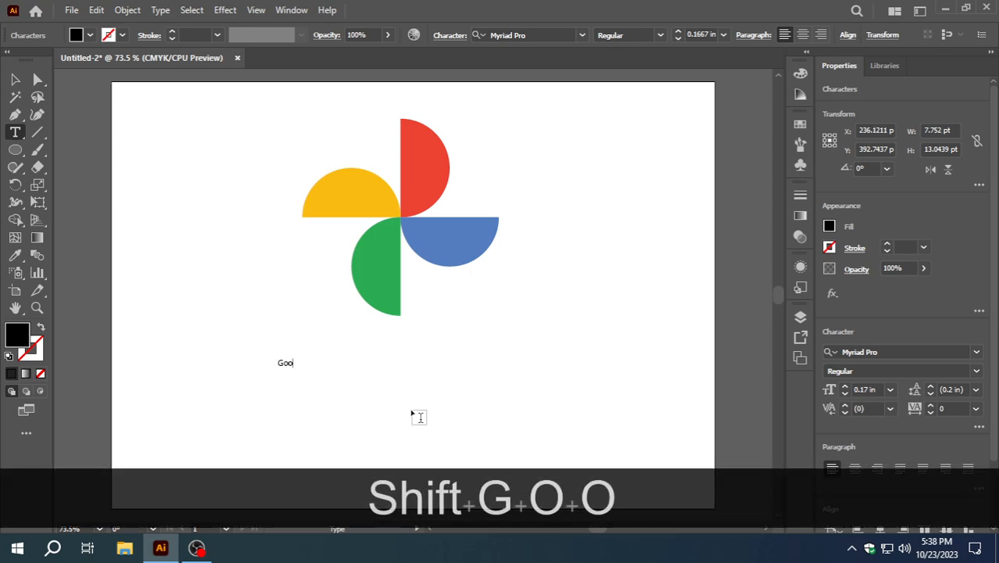
type("gle P")
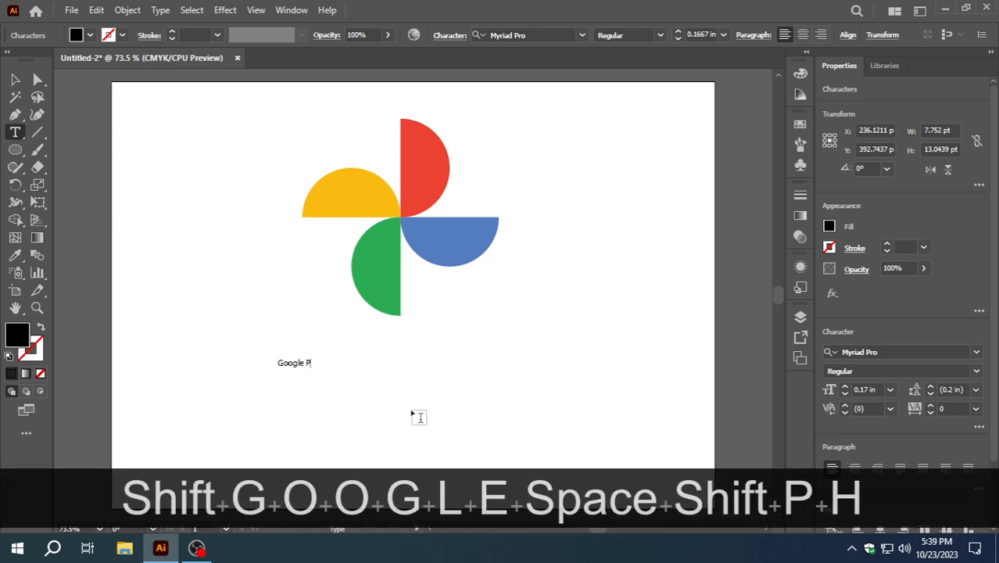
type("hotos")
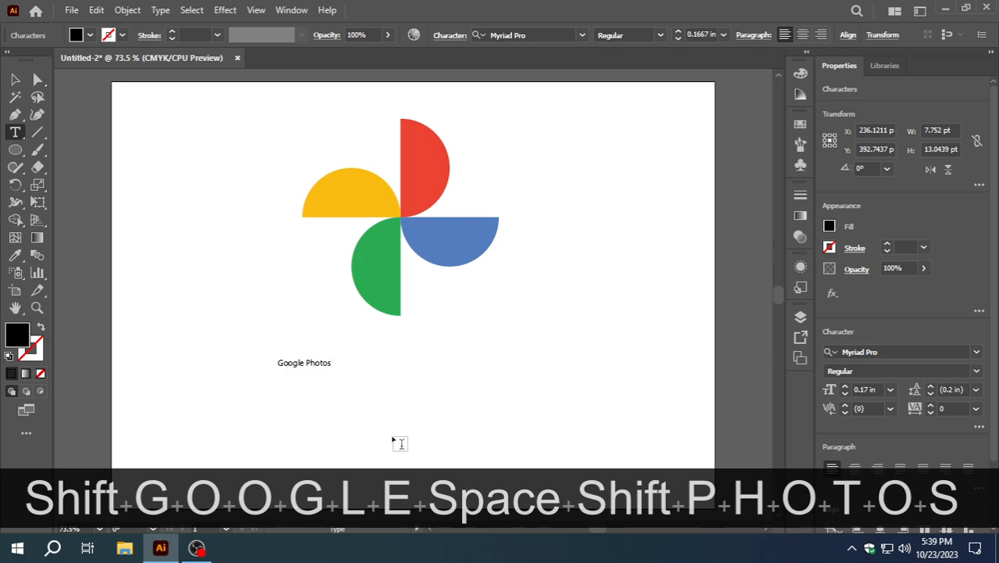
Step: Enlarge the "Google Photos" text to about 309 pt wide and place it directly beneath the pinwheel
left_click(15, 79)
left_click(321, 366)
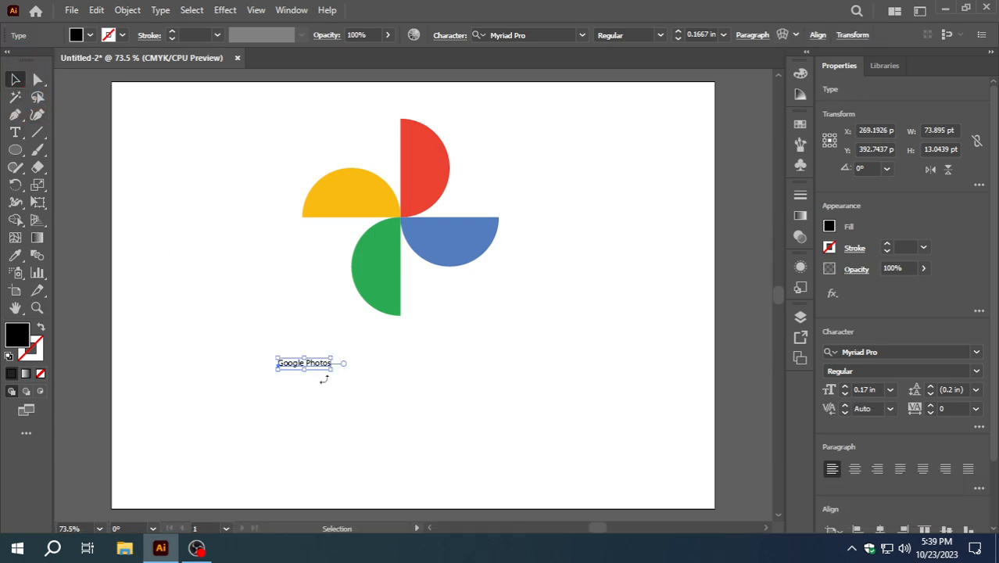
left_click_drag(333, 367, 473, 348)
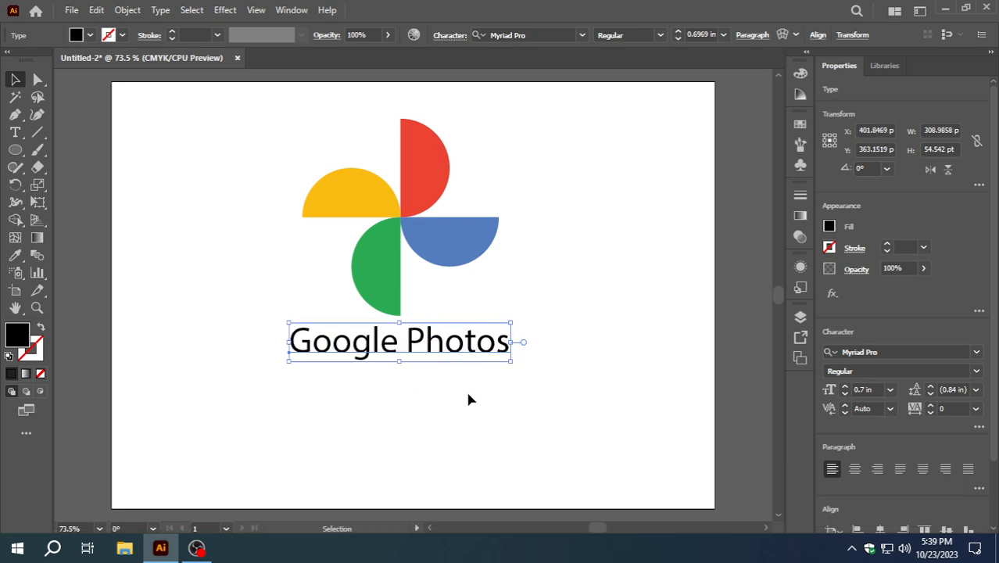
Step: Move the pinwheel and its text together slightly down on the artboard
left_click(466, 395)
left_click_drag(465, 396, 293, 156)
left_click_drag(441, 236, 444, 253)
left_click(536, 262)
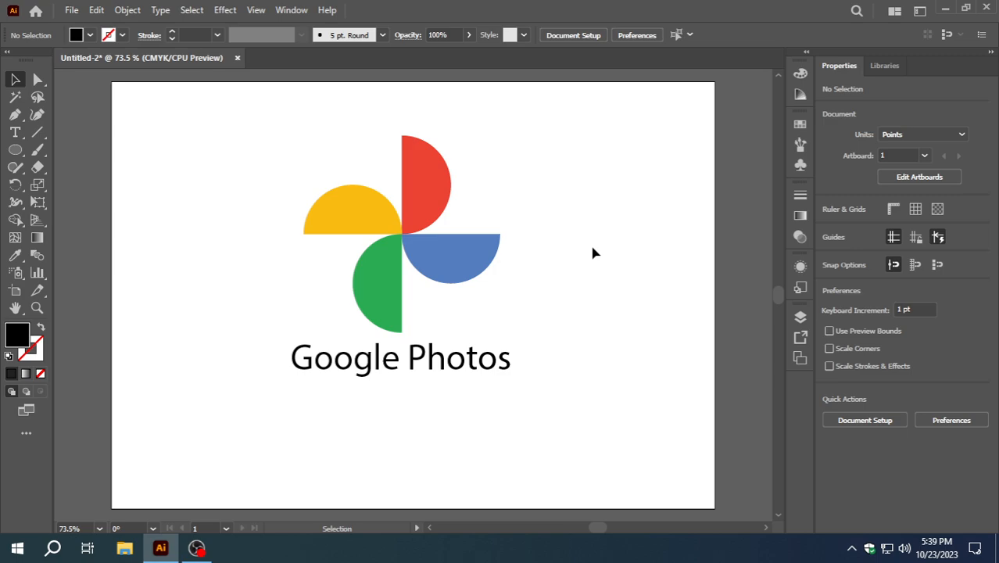
Step: Append the word "Logo" to the caption so it reads "Google Photos Logo"
key("t")
left_click(505, 360)
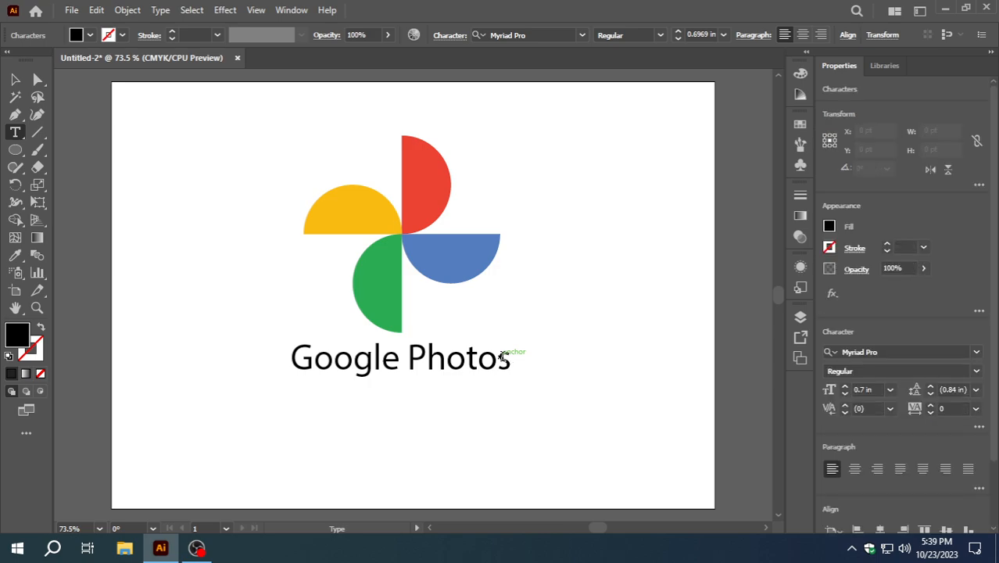
key("Right")
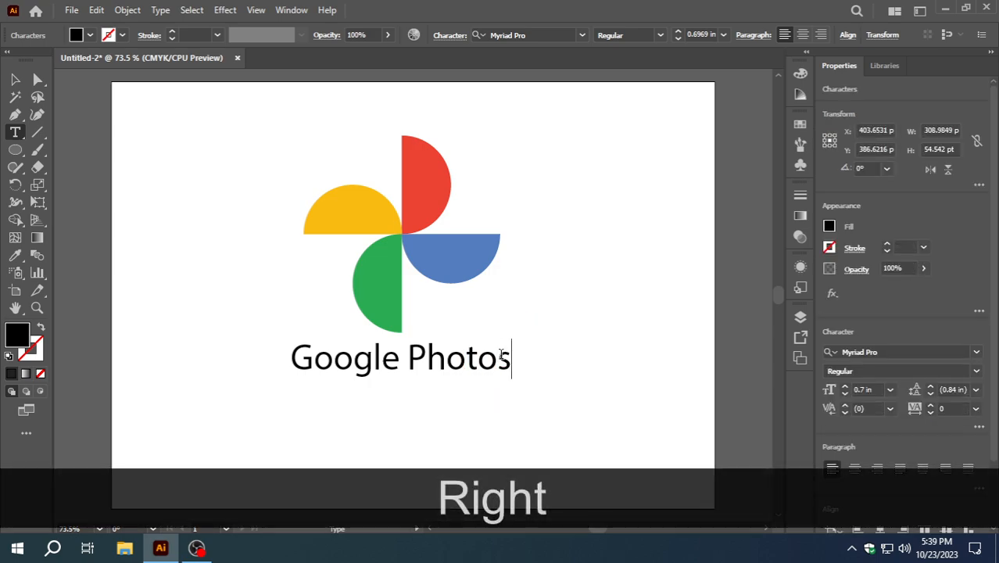
type("Logo")
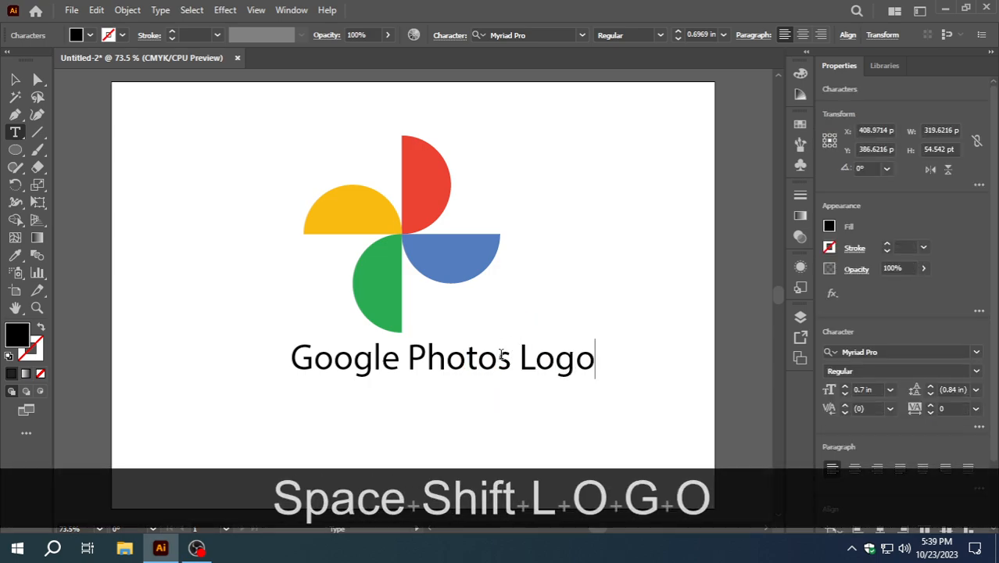
Step: Shift the "Google Photos Logo" caption left to centre it roughly under the pinwheel
left_click(15, 79)
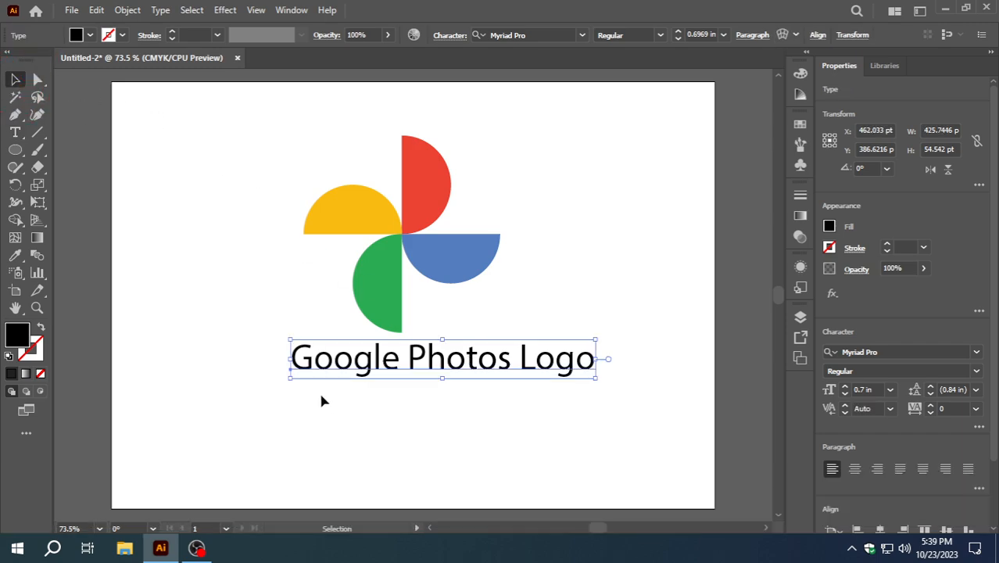
left_click_drag(368, 369, 342, 369)
key("Left")
key("Left")
key("Left")
key("Left")
key("Left")
key("Left")
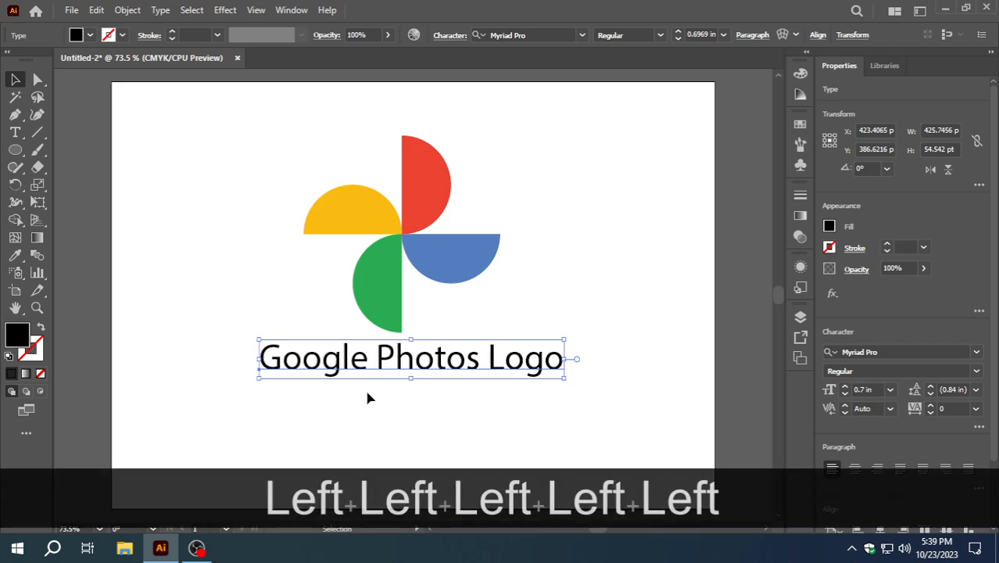
left_click(376, 398)
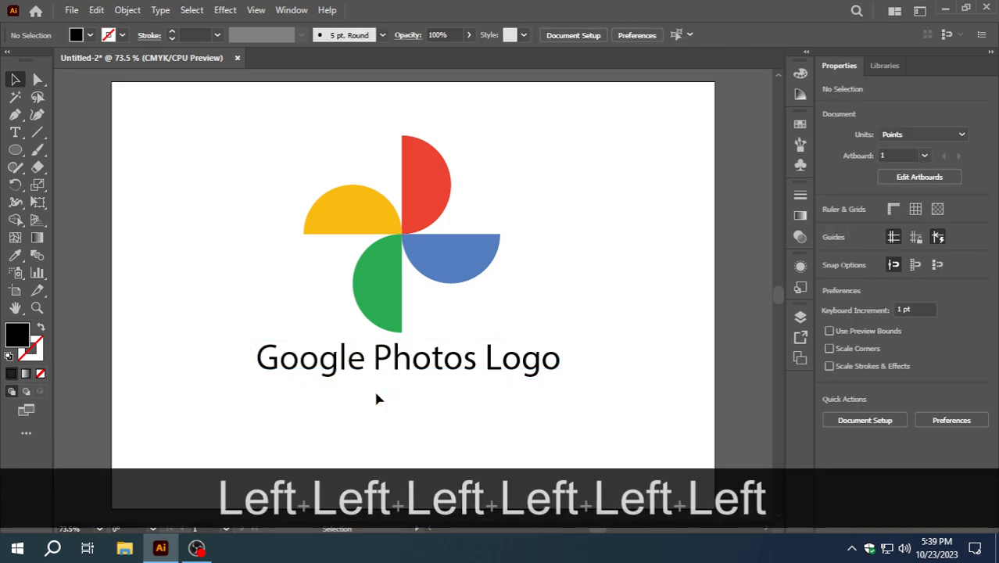